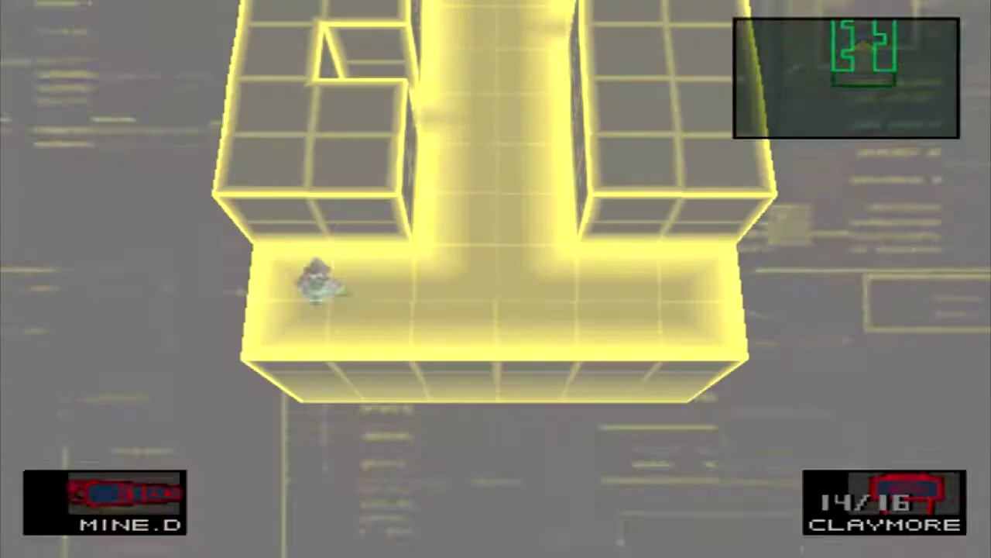
- Walk up the corridor collecting claymores and blast the first guard with one
key(Up)
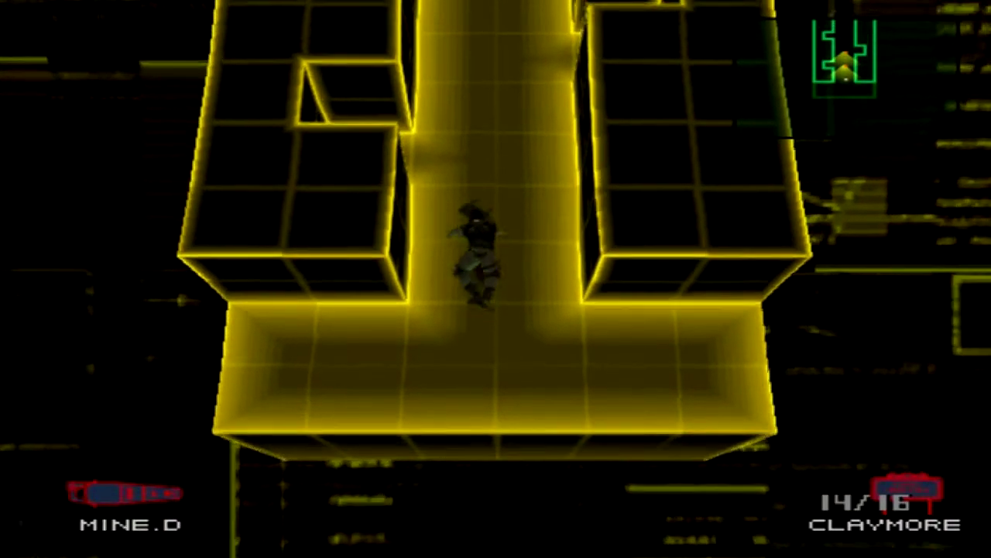
key(Up)
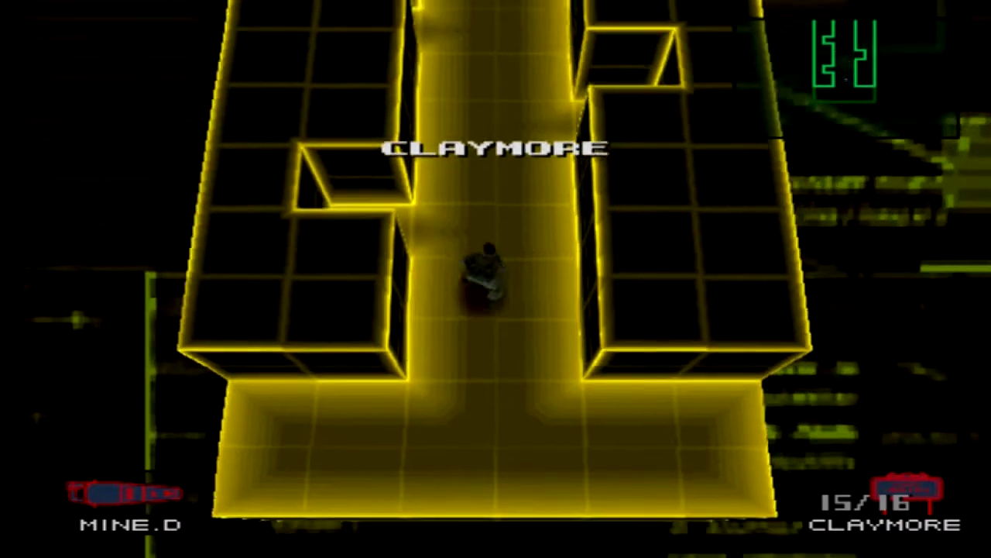
key(Up)
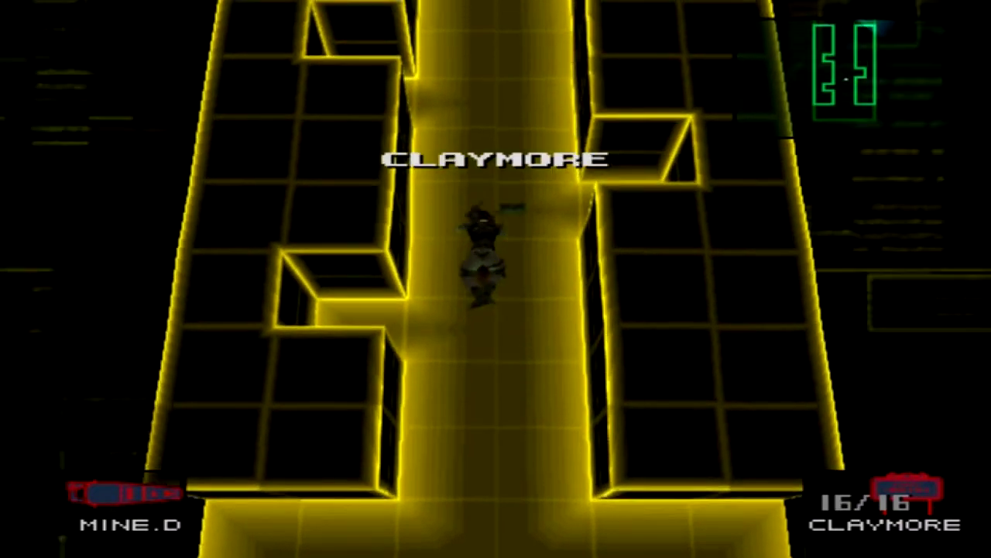
key(Up)
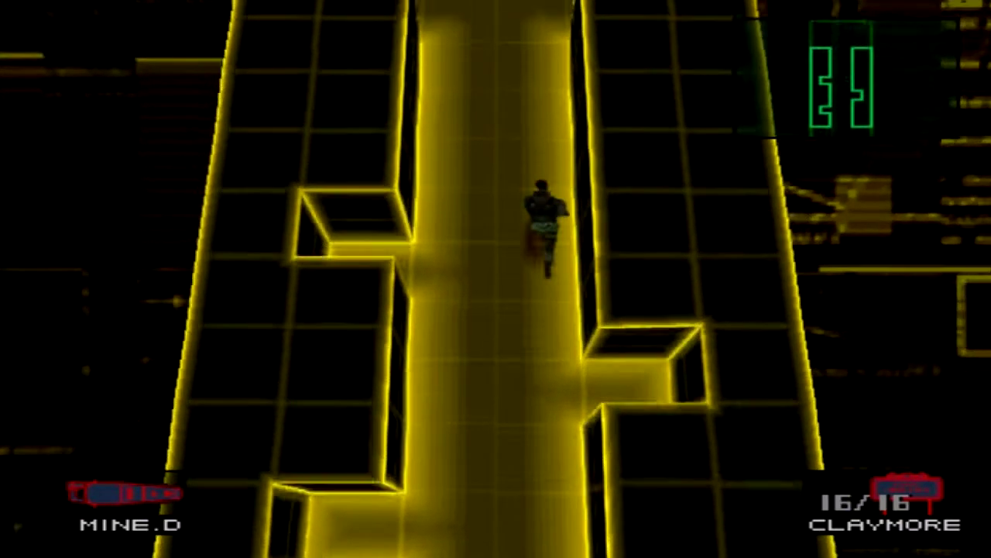
key(Up)
key(s)
key(Up)
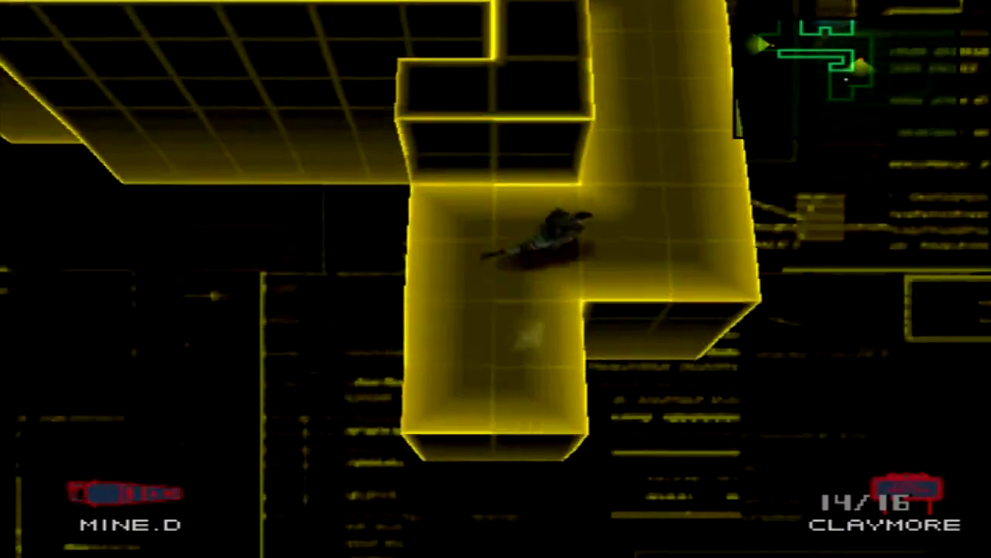
- Grab a claymore, crawl left, and plant one at the doorway against the guard
key(Up)
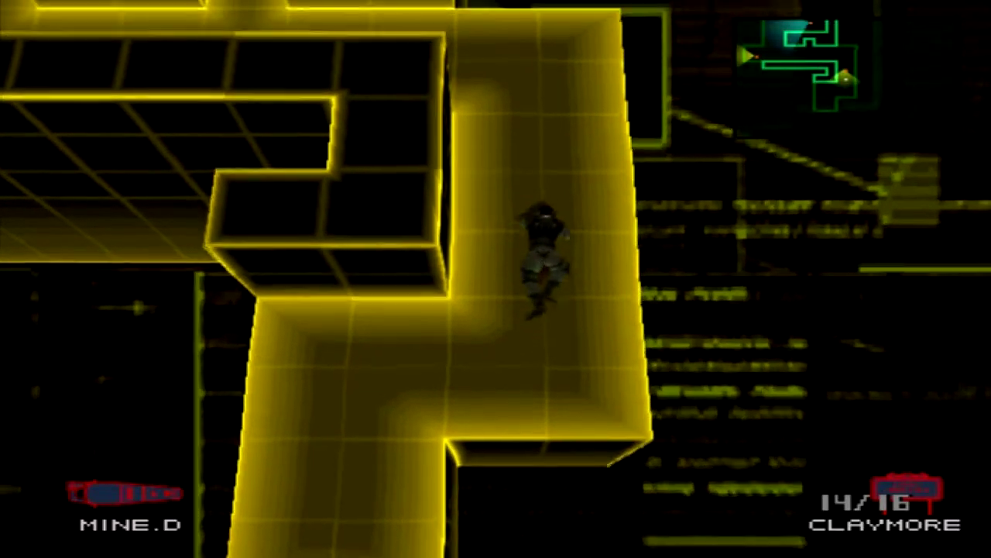
key(Up)
key(Left)
key(x)
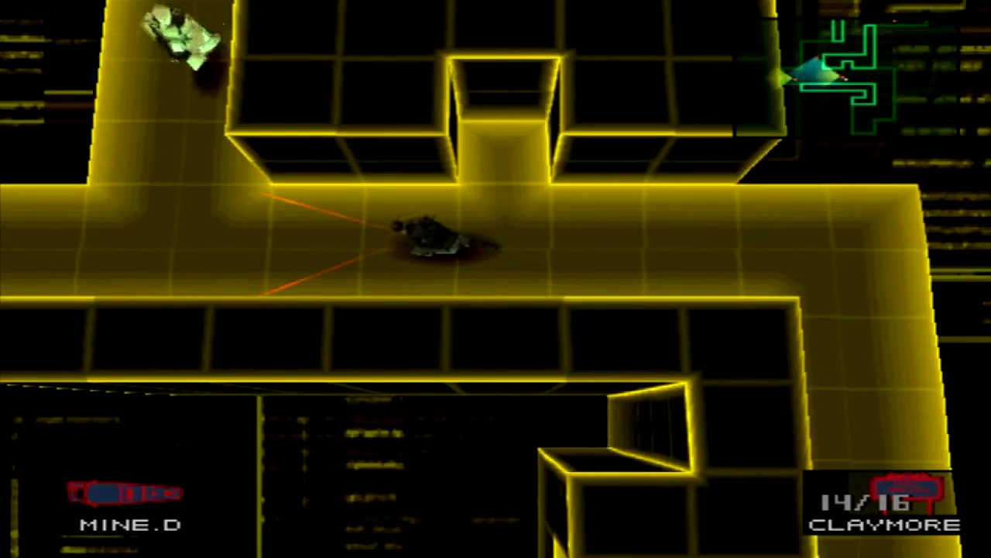
key(Up)
key(Up)
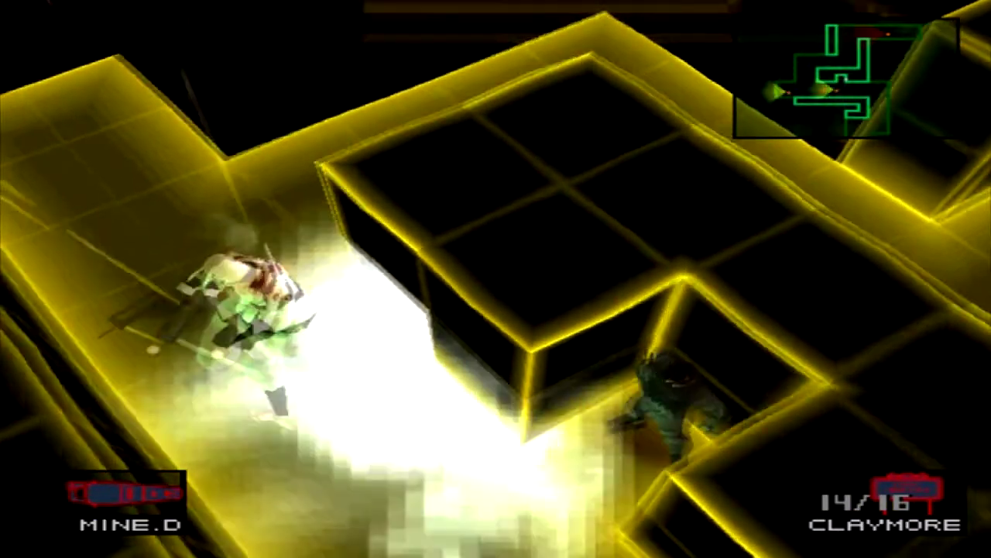
key(Down)
- Move up-right, knock the next guard down with a claymore, and continue to the next stage
key(Up)
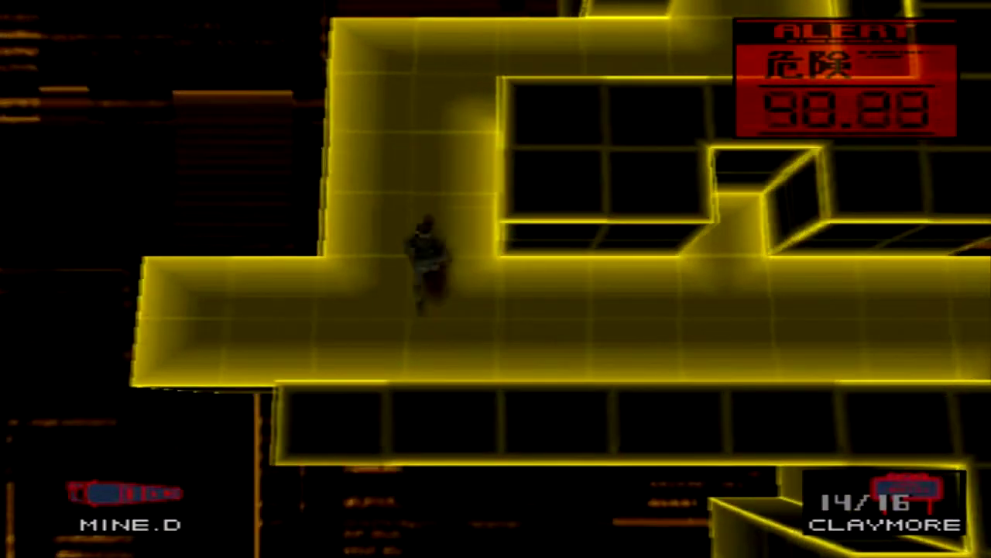
key(Right)
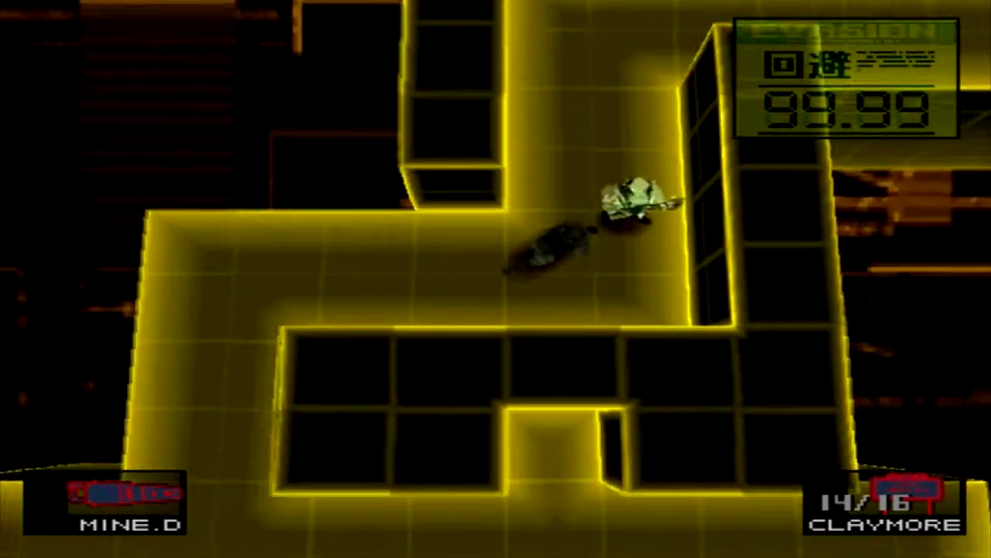
key(s)
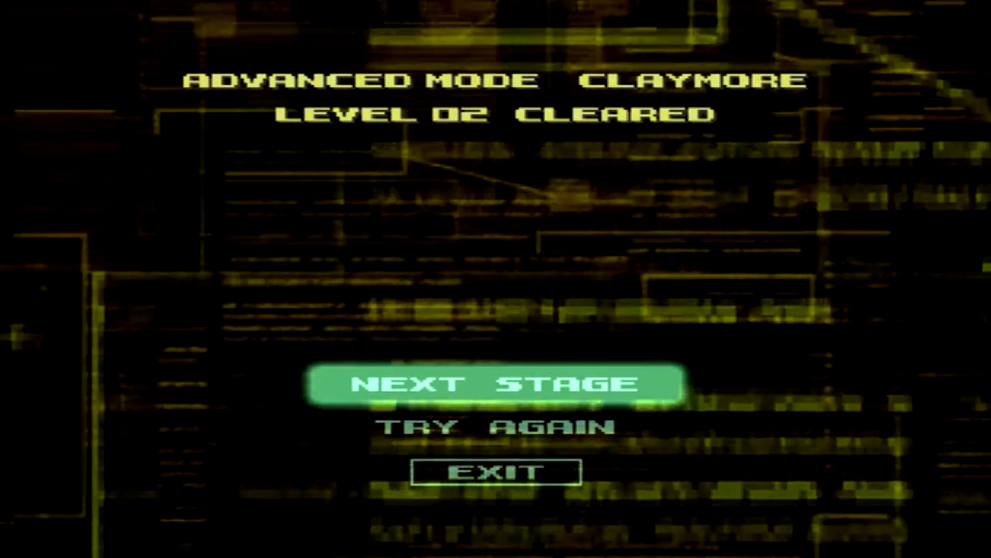
key(Return)
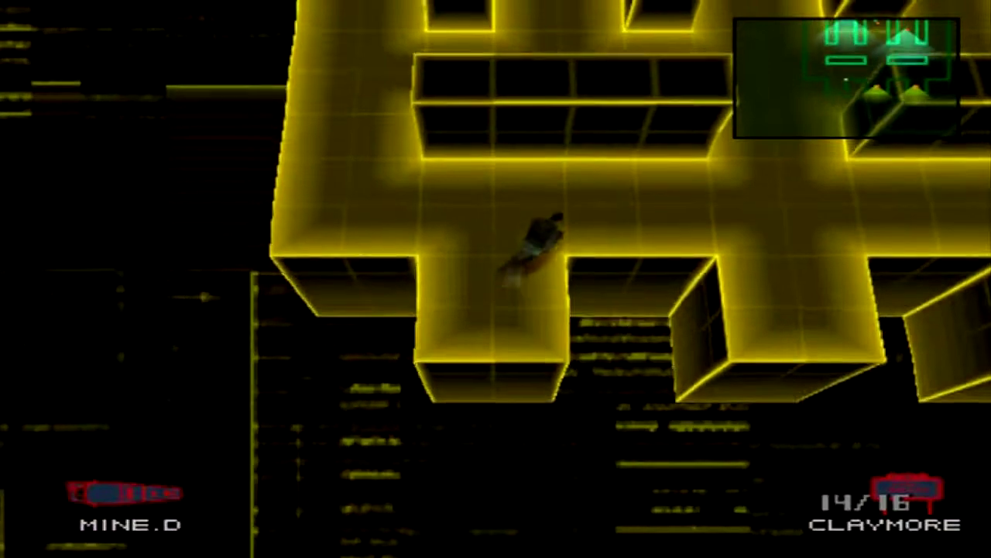
- Crawl up through the gap, laying and detonating claymores on approaching guards, then retreat to the intersection
key(Up)
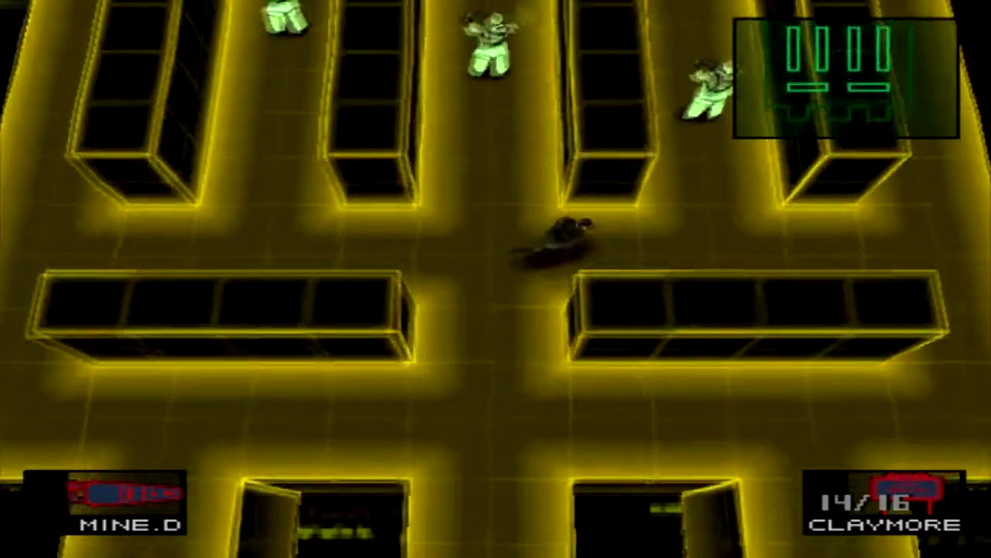
key(x)
key(Up)
key(x)
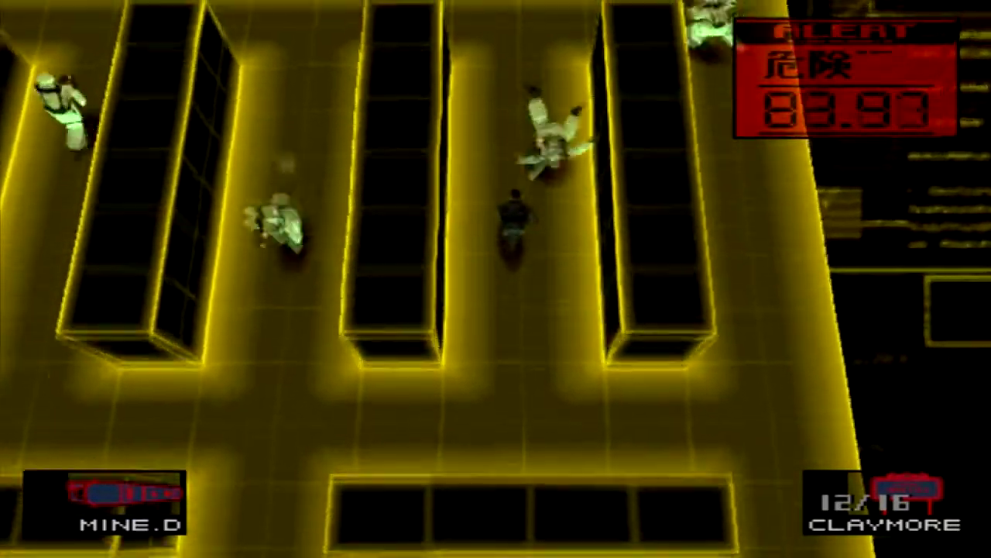
key(x)
key(Down)
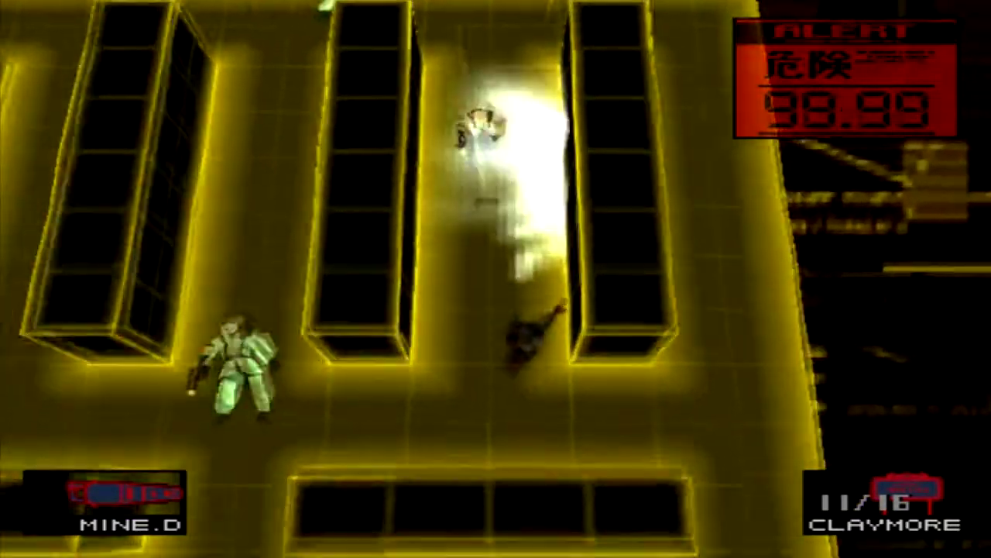
key(Up)
key(x)
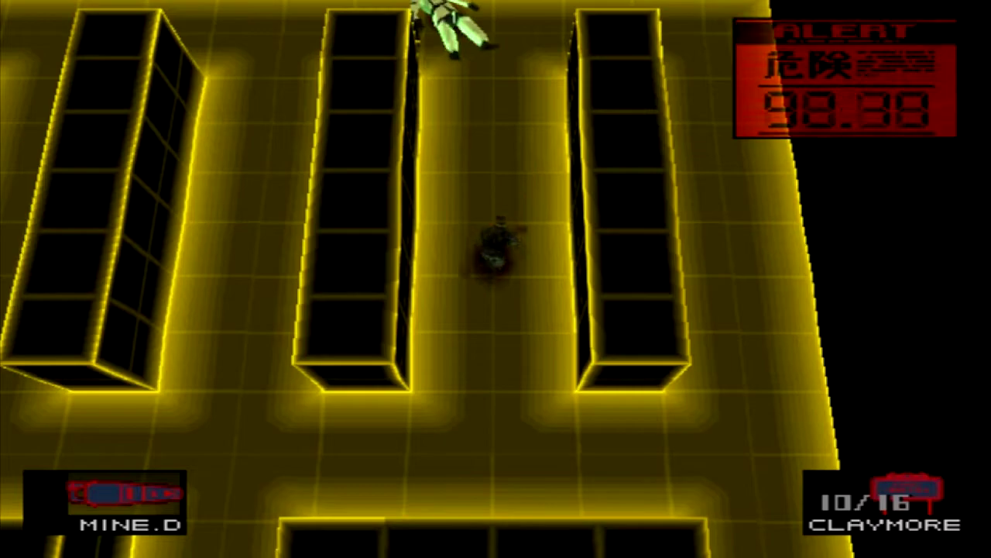
key(Down)
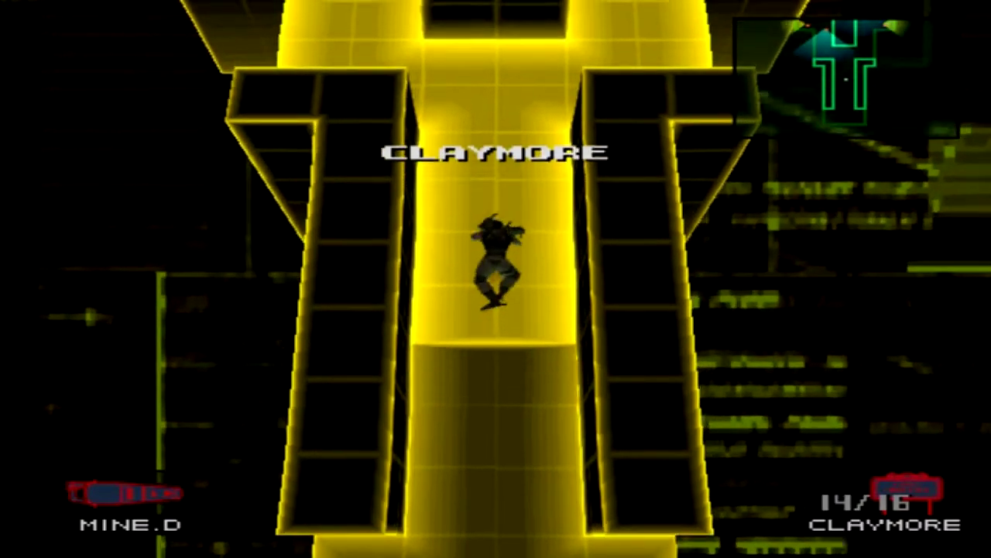
- Lay a claymore in the corridor, then run up toward the top to escape the guards
key(Up)
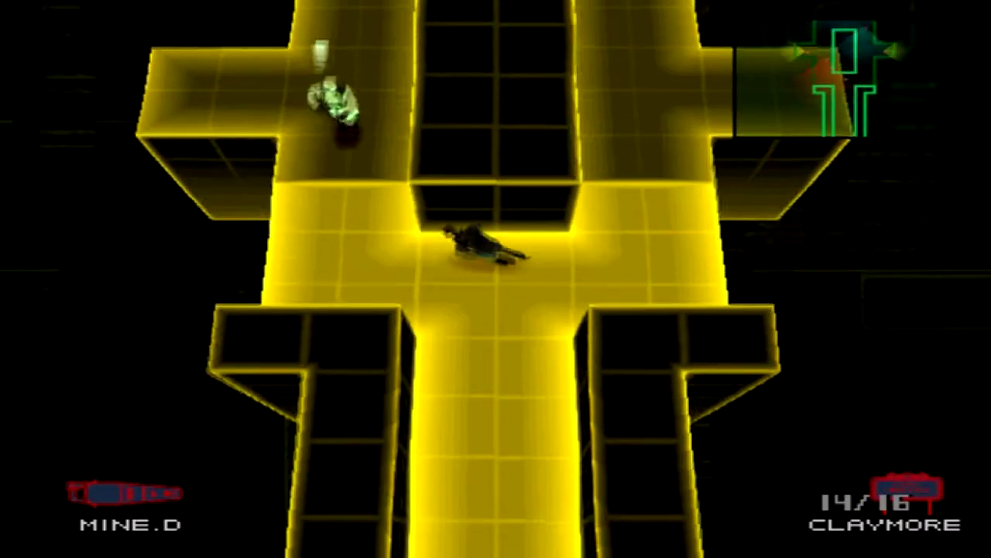
key(x)
key(Down)
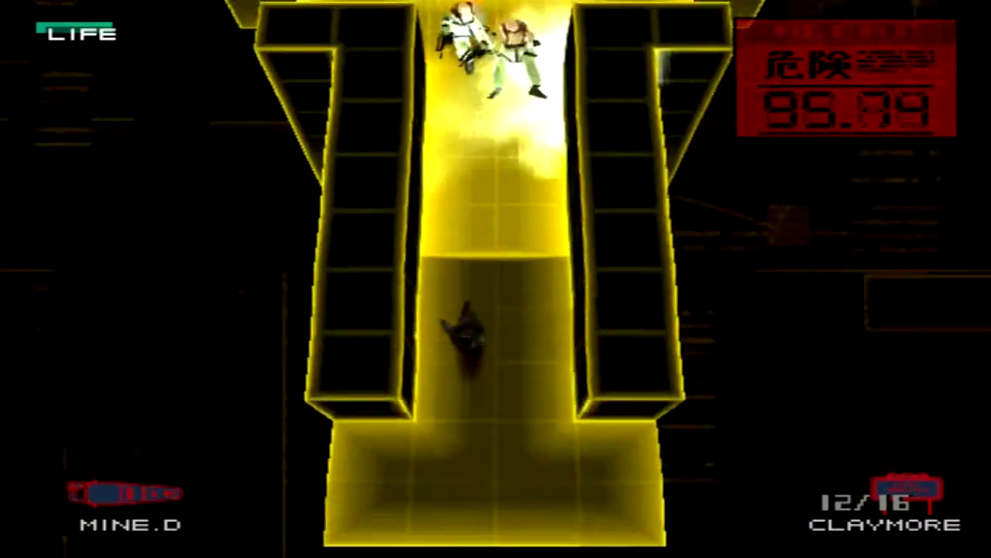
key(Up)
key(Up)
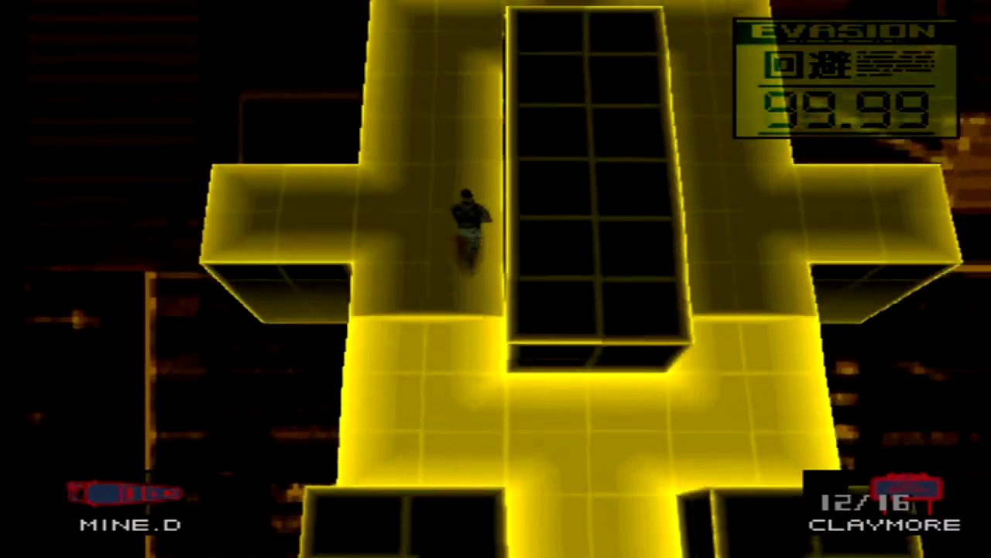
key(Up)
key(Up)
key(Up)
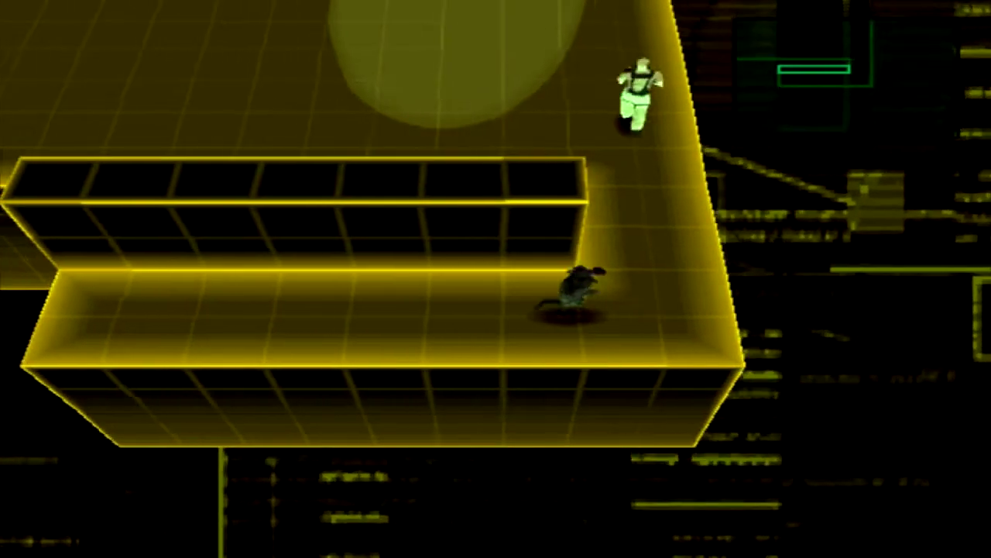
- Cross the platform and crawl up-right to collect the claymore box
key(Up)
key(Left)
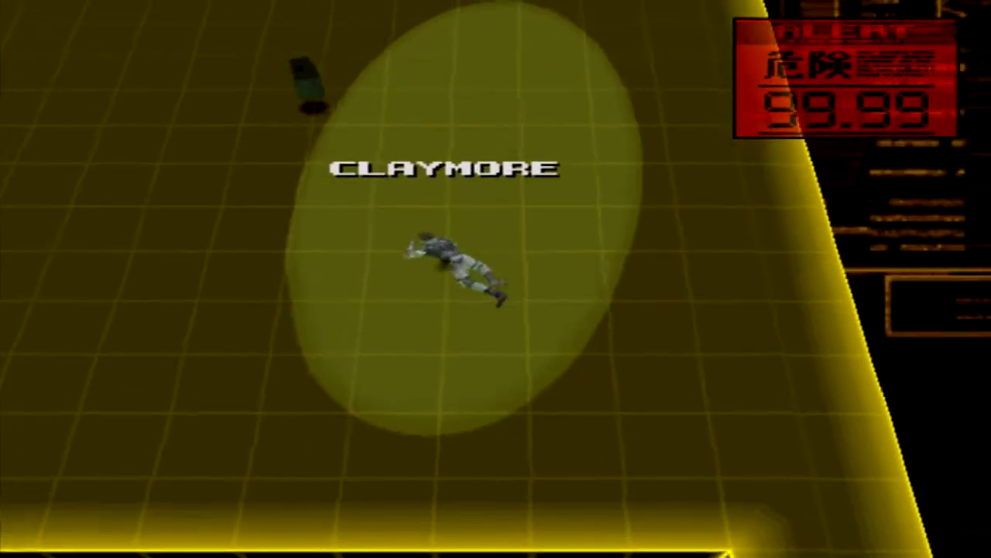
key(Left)
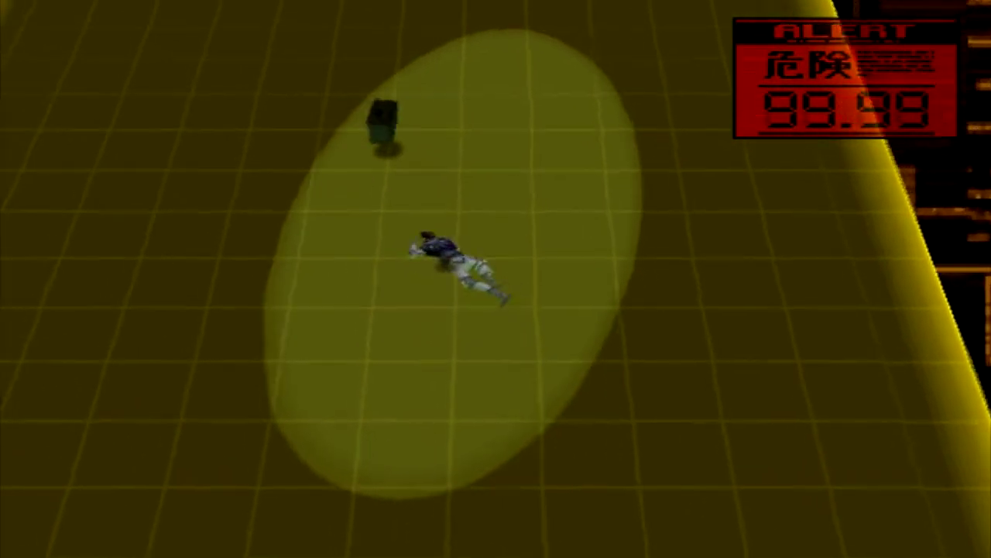
key(Up)
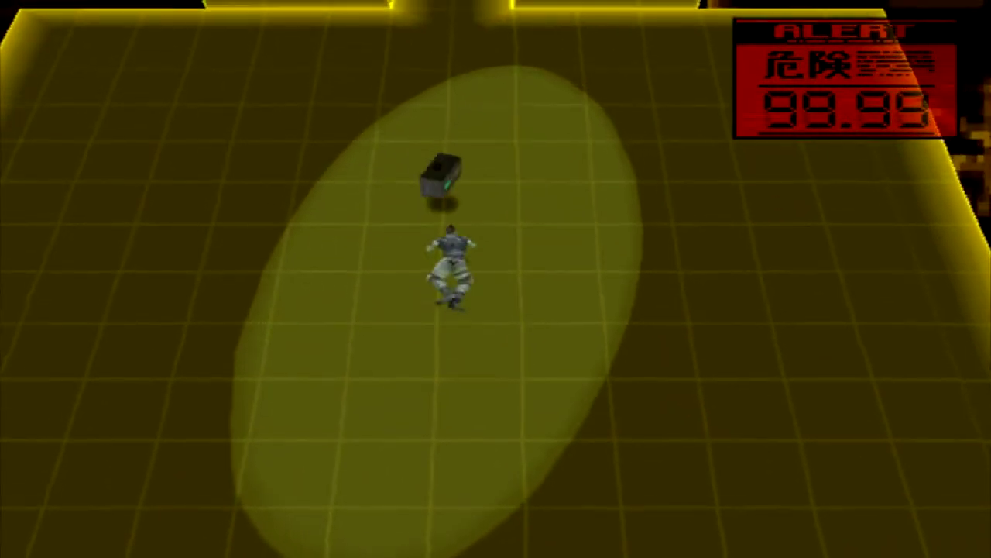
key(Up)
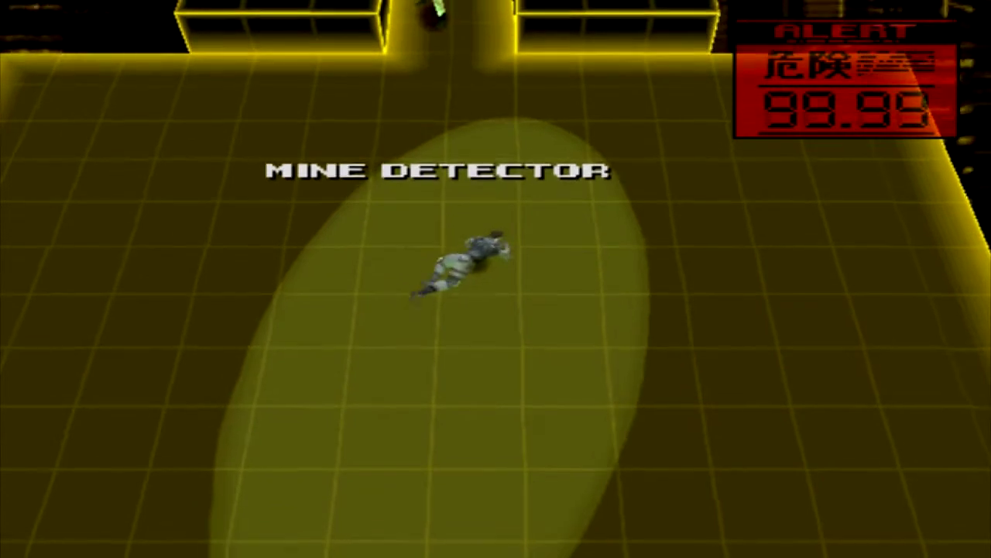
key(Right)
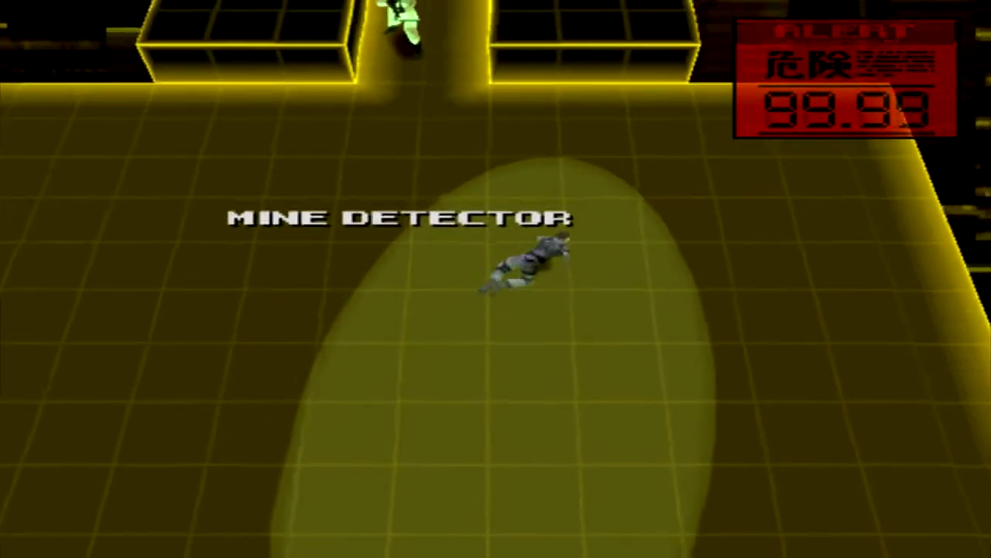
key(Up)
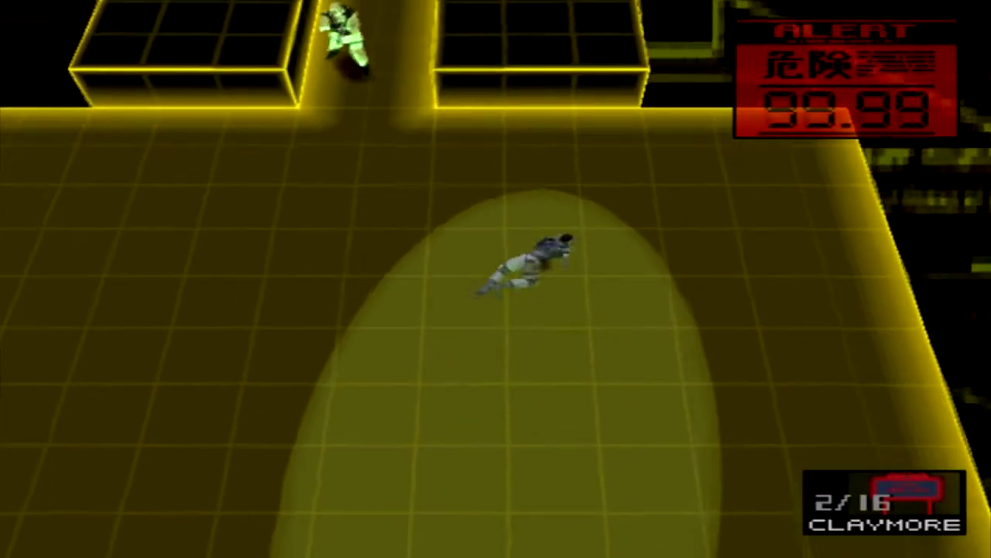
key(Up)
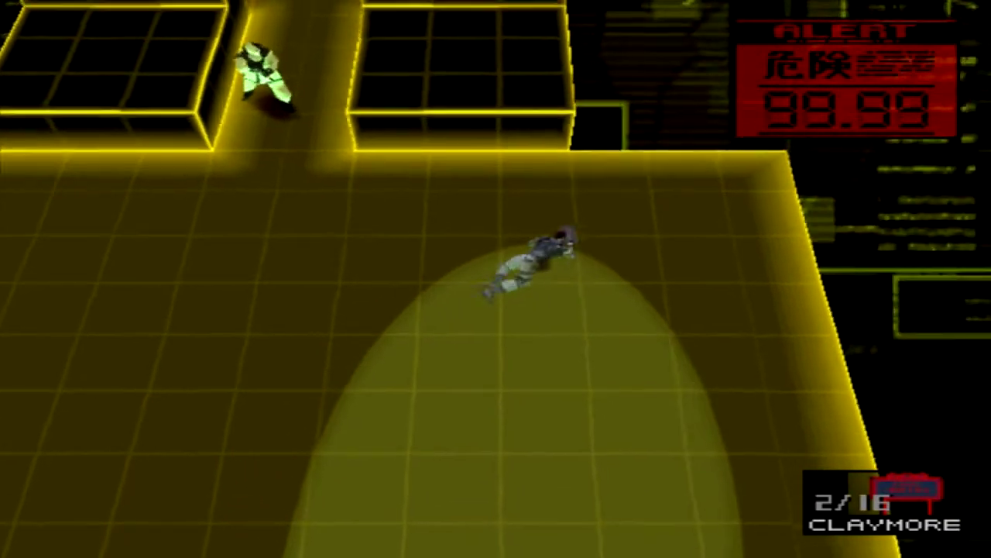
- Wait out the alert prone, blast the corridor guard with a claymore, and reach the goal
key(x)
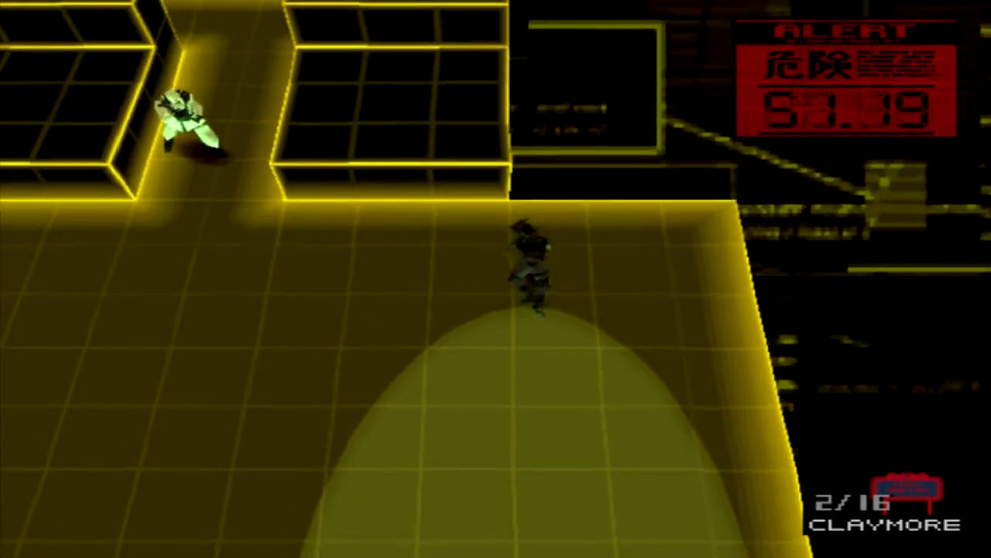
key(x)
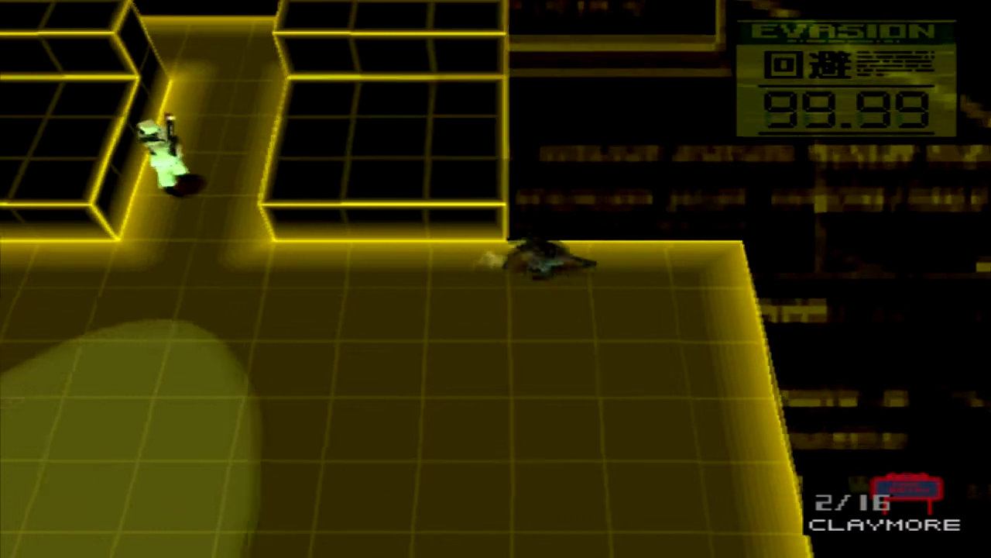
key(Left)
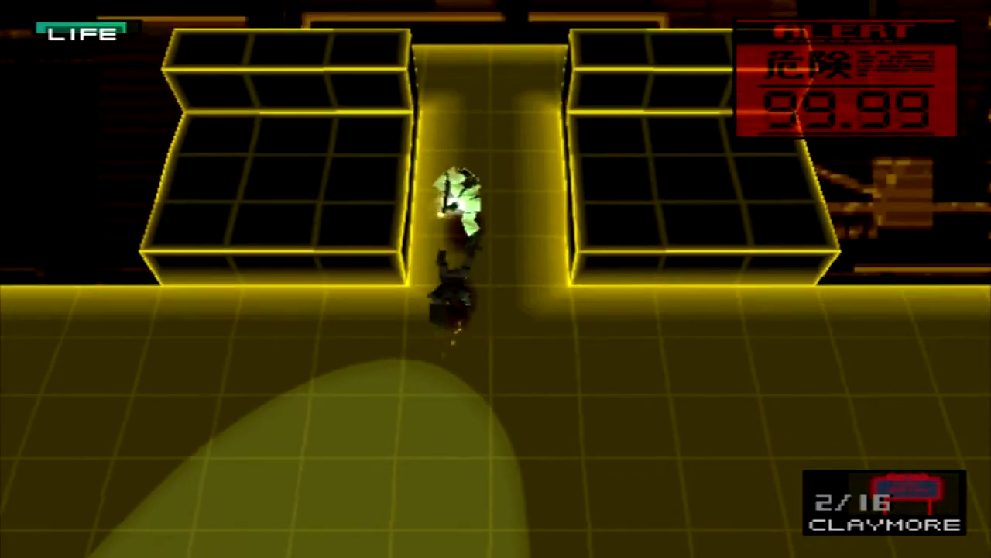
key(Up)
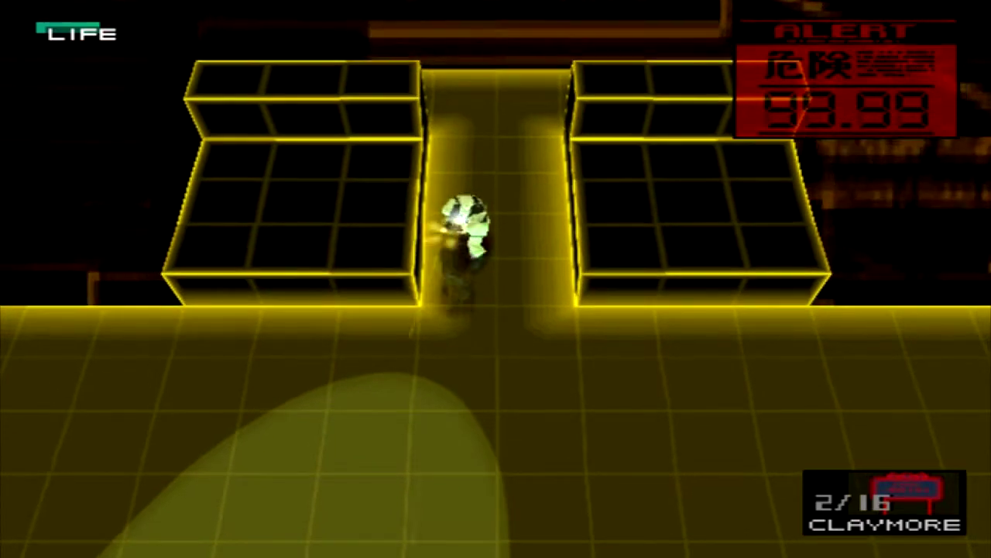
key(s)
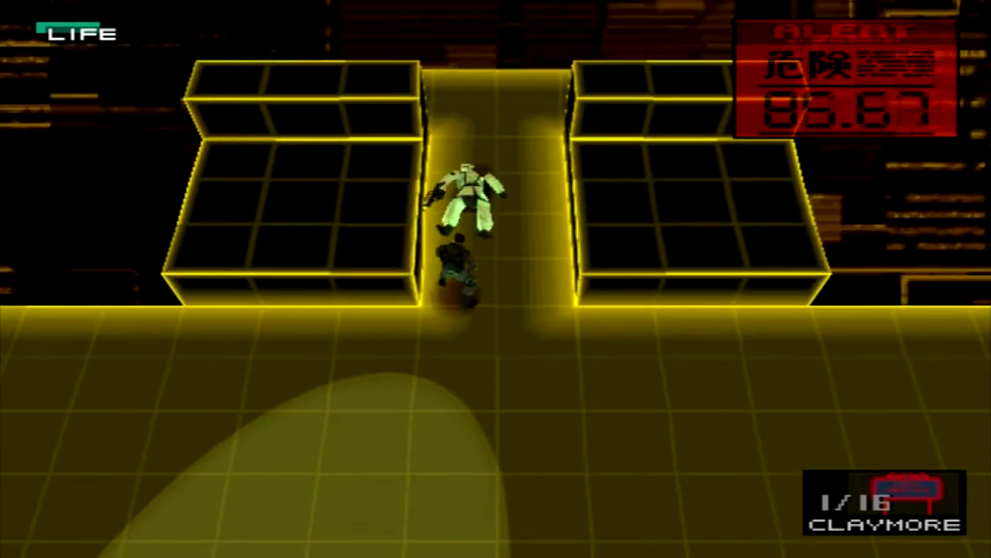
key(Up)
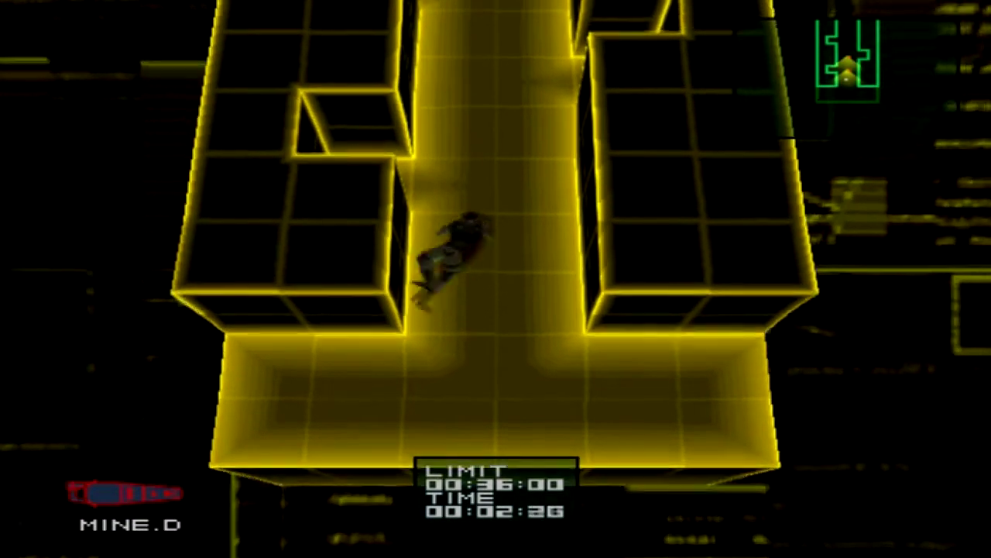
key(Up)
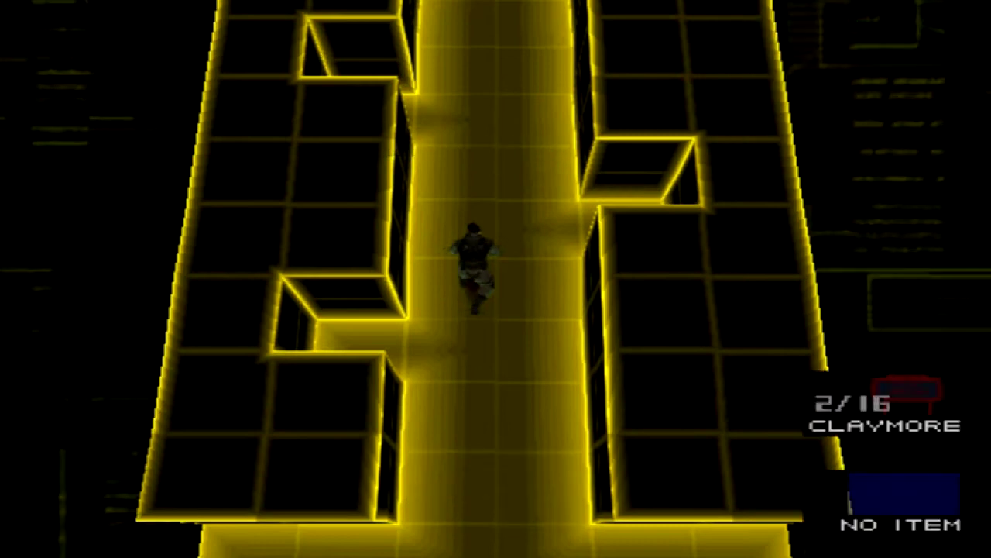
key(Up)
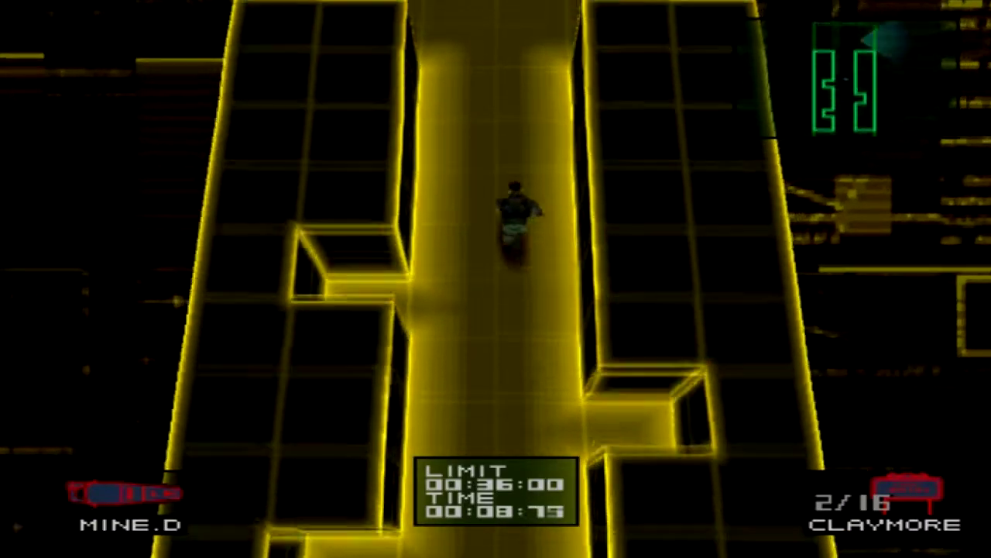
key(Up)
key(s)
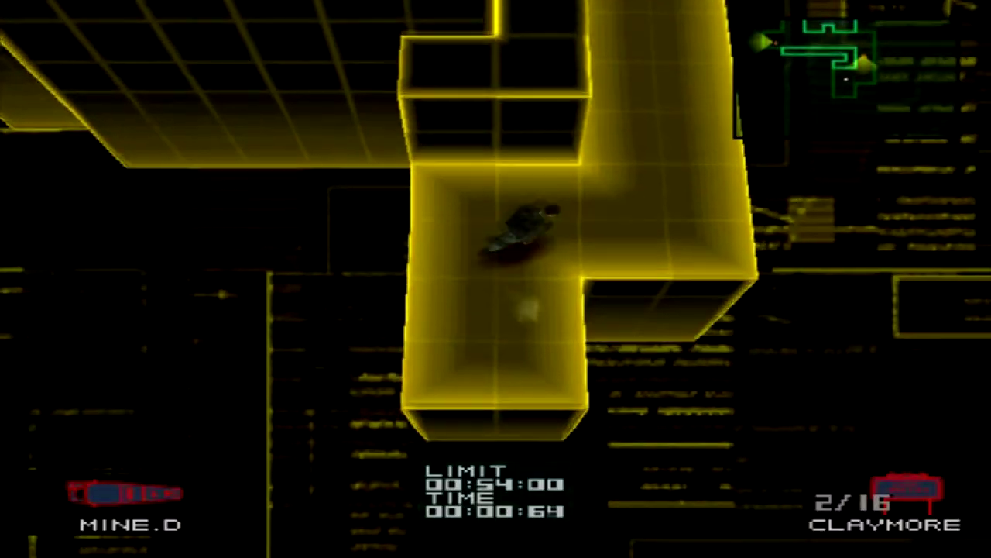
- Head north, grab a claymore, go west blasting the guard, then use another claymore heading up
key(Up)
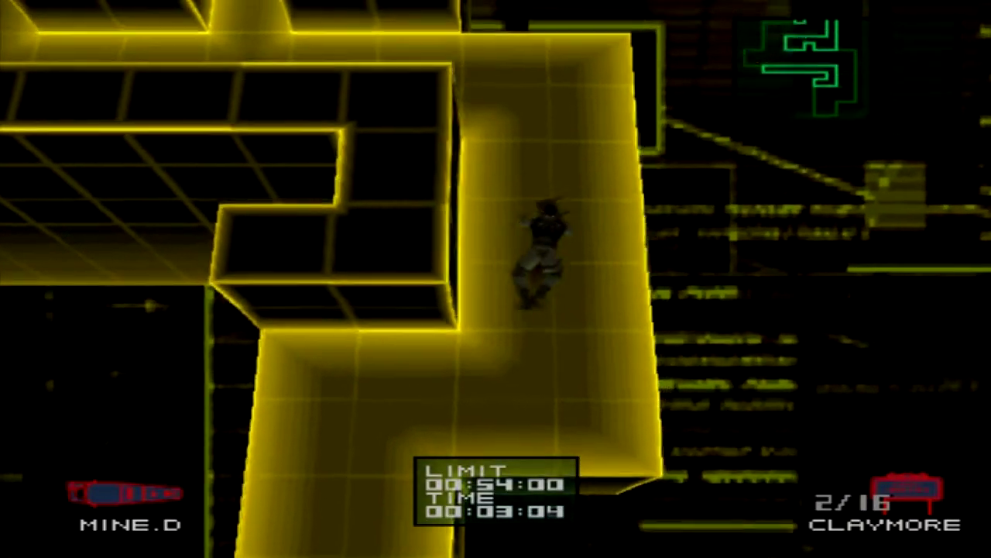
key(Up)
key(Left)
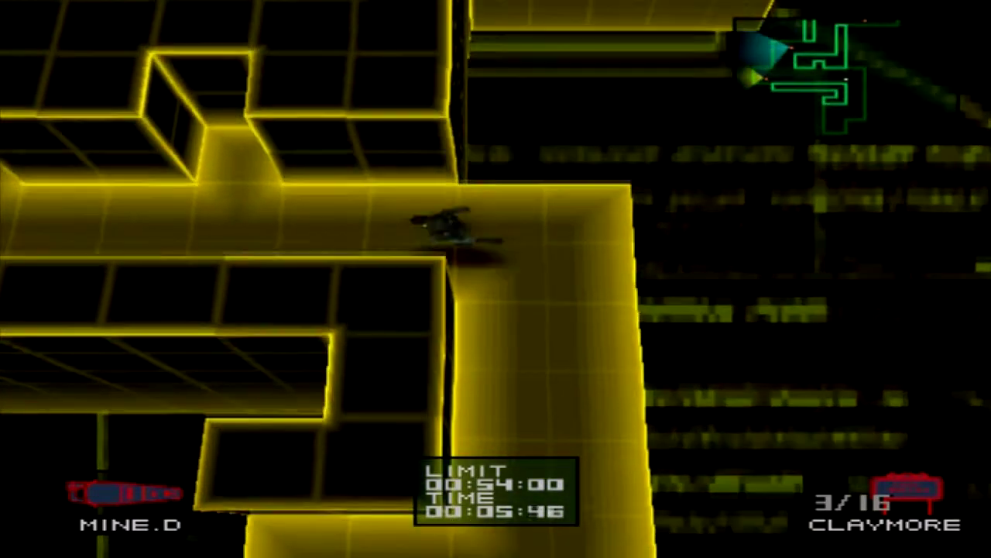
key(Left)
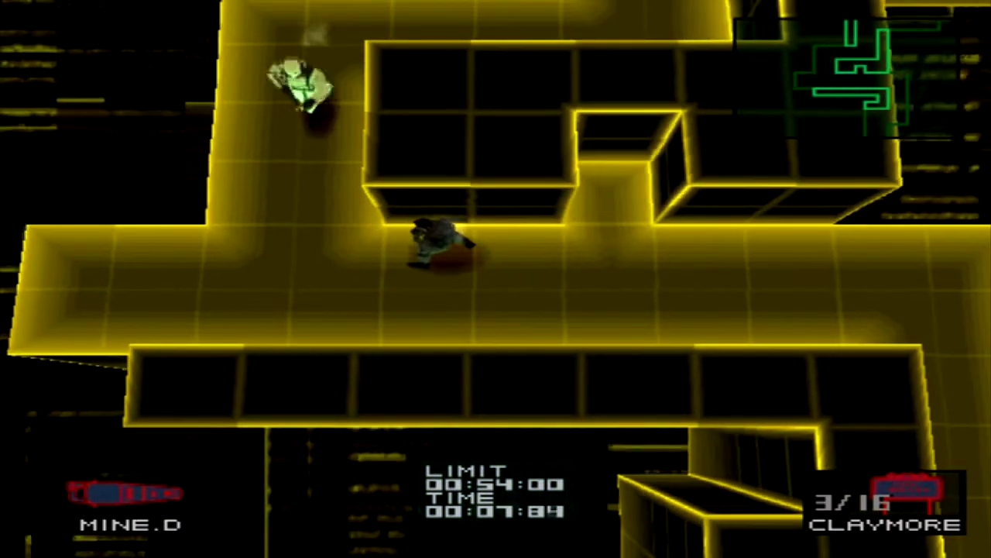
key(Left)
key(s)
key(Right)
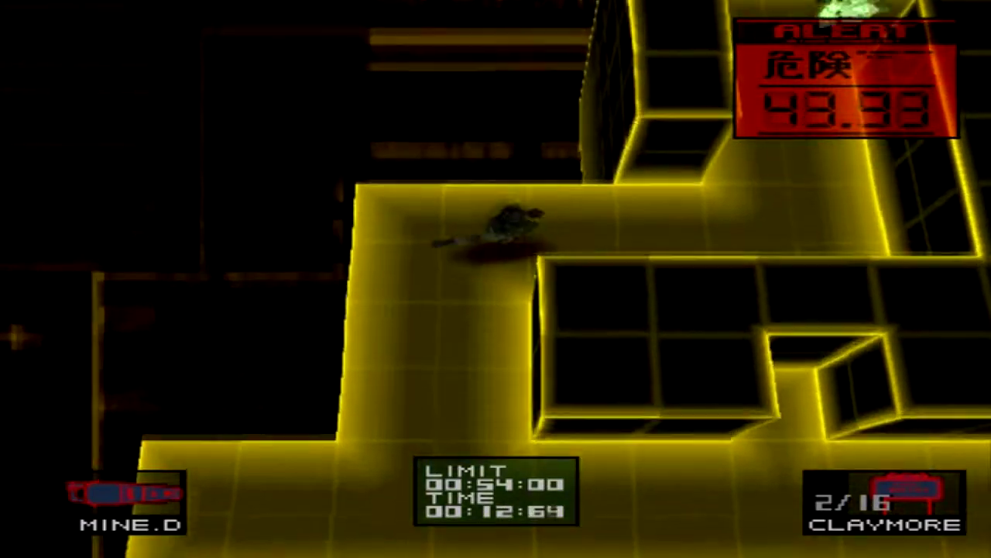
key(Up)
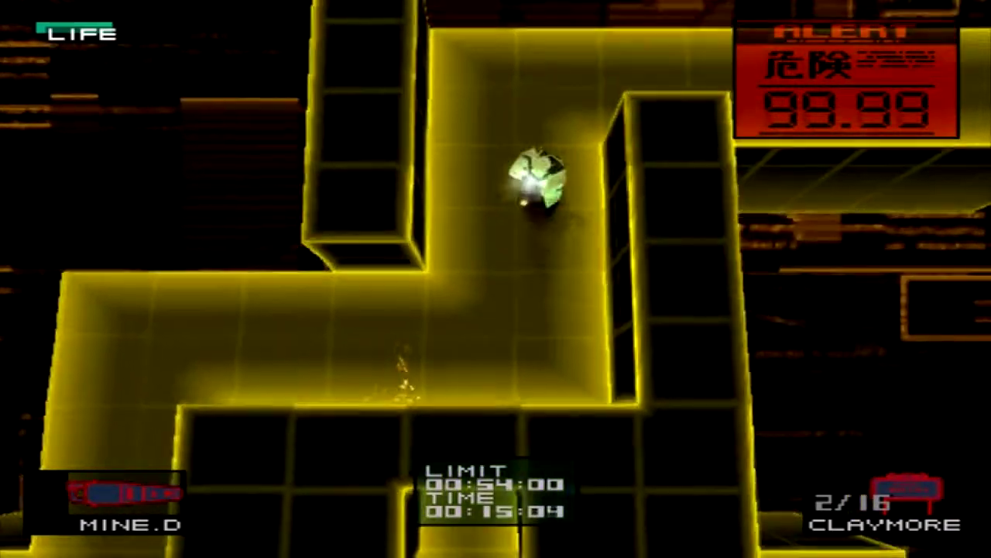
key(s)
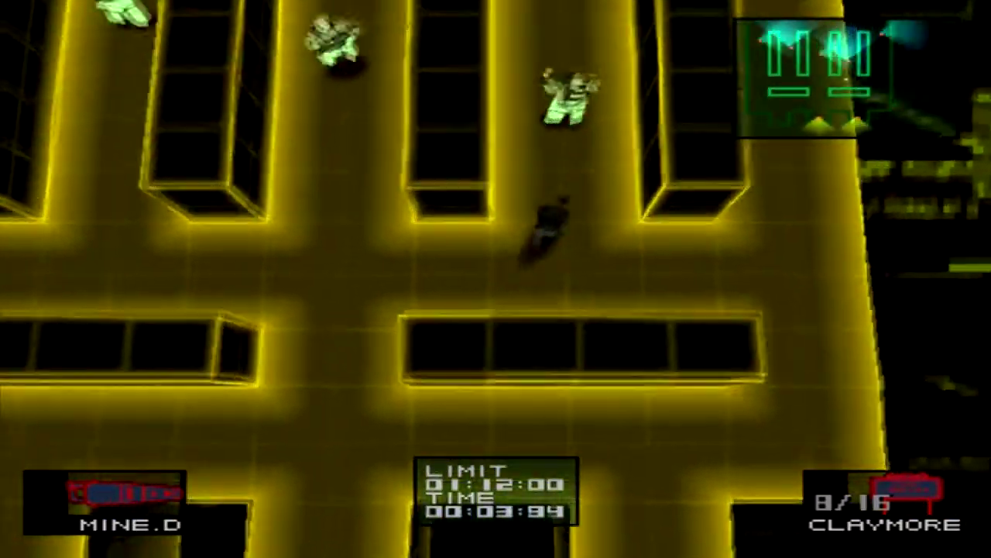
- Move up the grid corridor setting off a claymore, then go prone and shift left
key(Up)
key(Up)
key(Left)
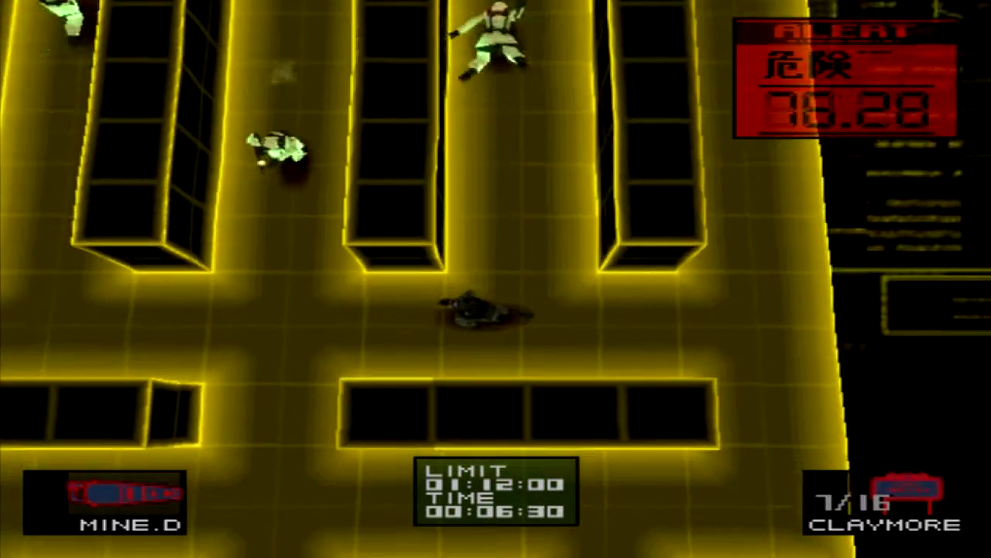
key(Up)
key(Up)
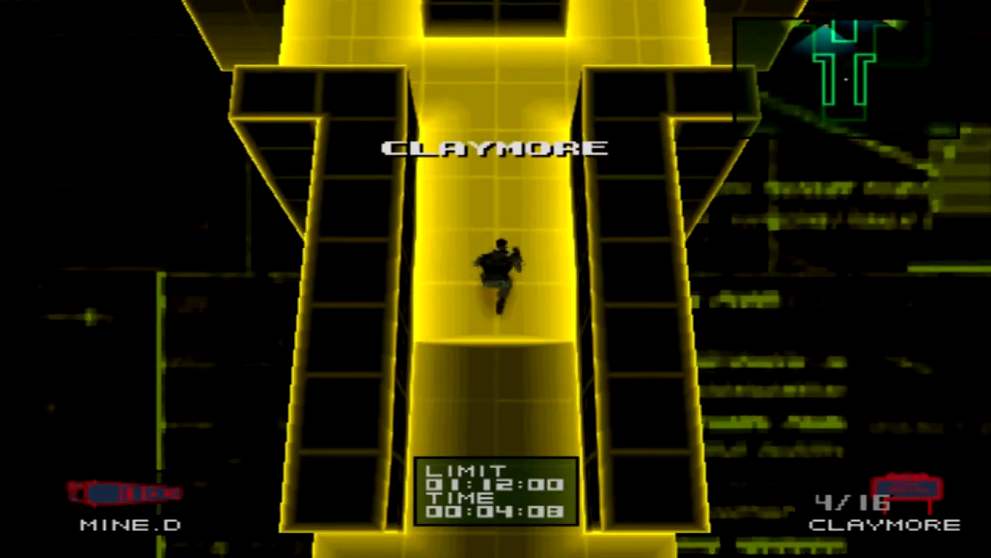
- Plant two claymores on the walkway and retreat to the cross-shaped platform as guards hit them
key(Up)
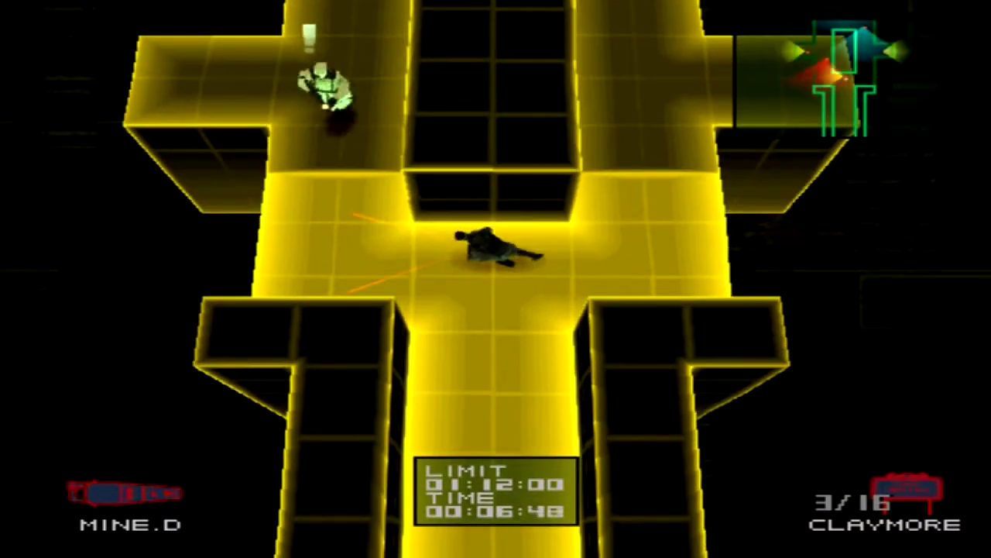
key(Up)
key(x)
key(Down)
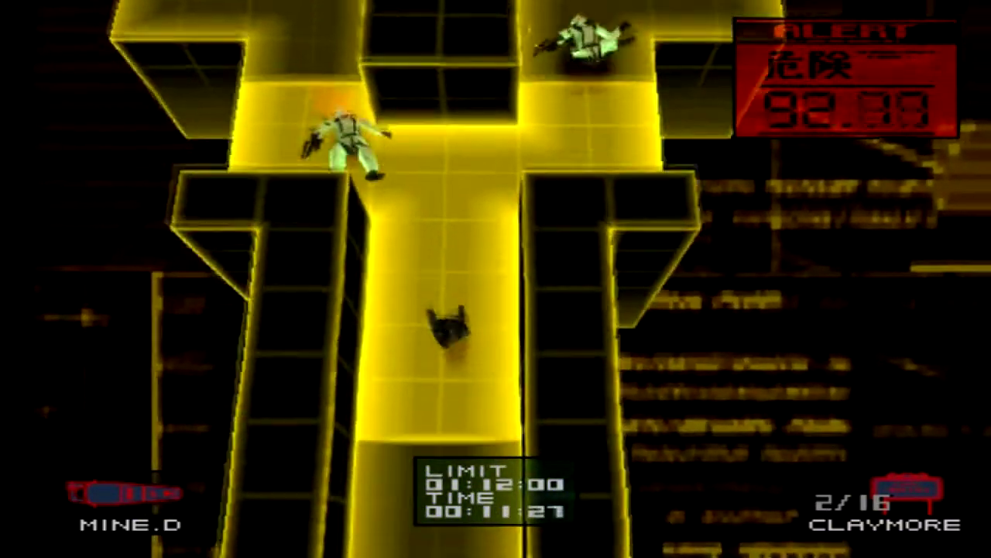
key(x)
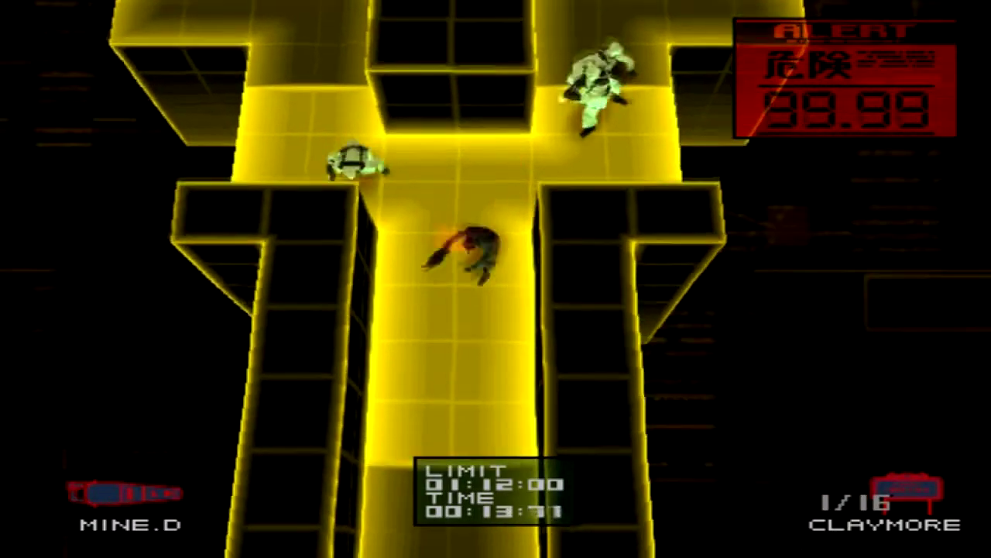
key(Down)
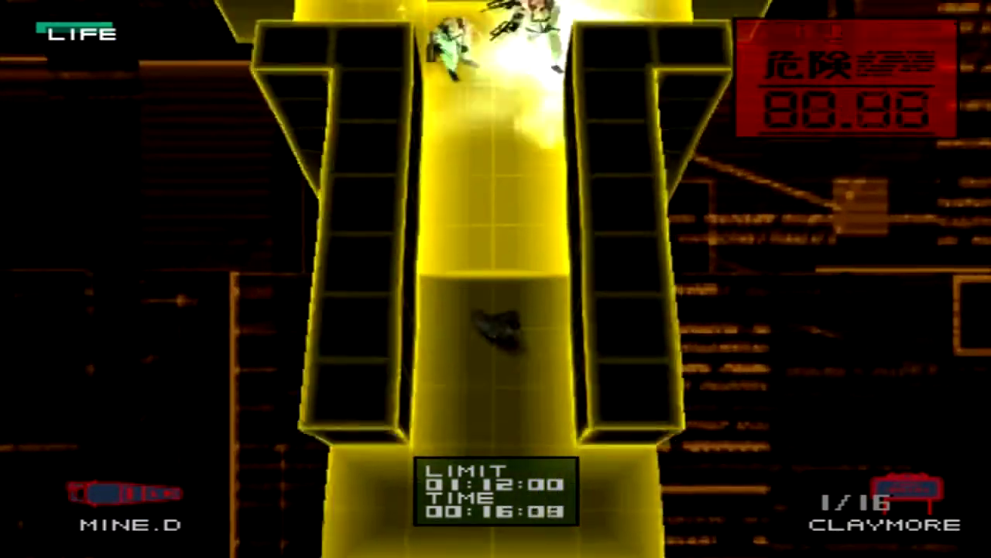
key(Down)
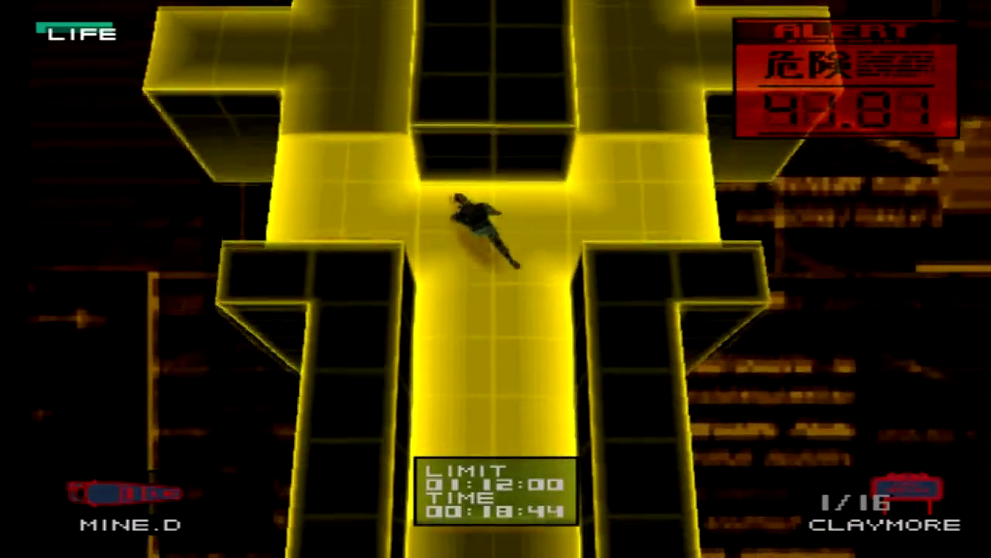
- Head back up the walkway and run past the remaining guard to the goal
key(Up)
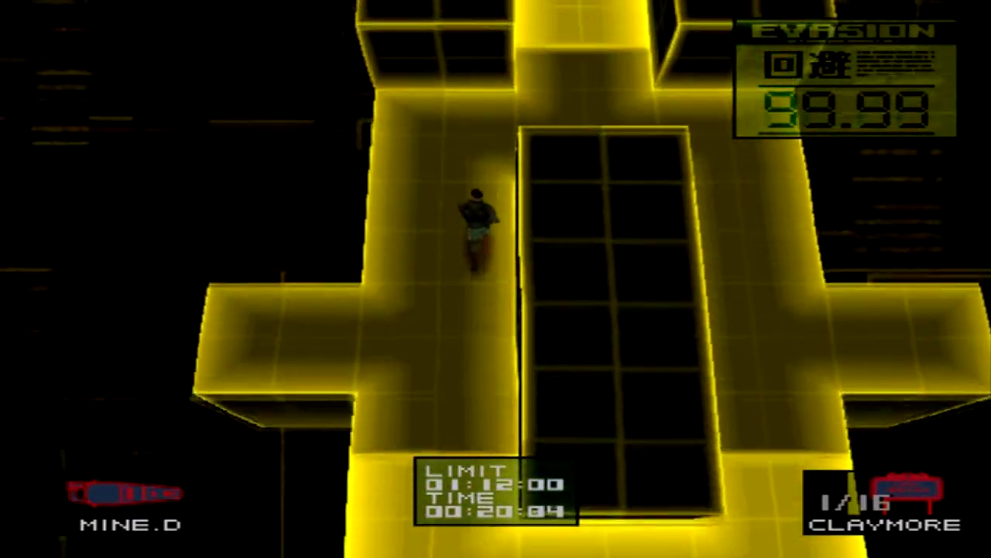
key(Up)
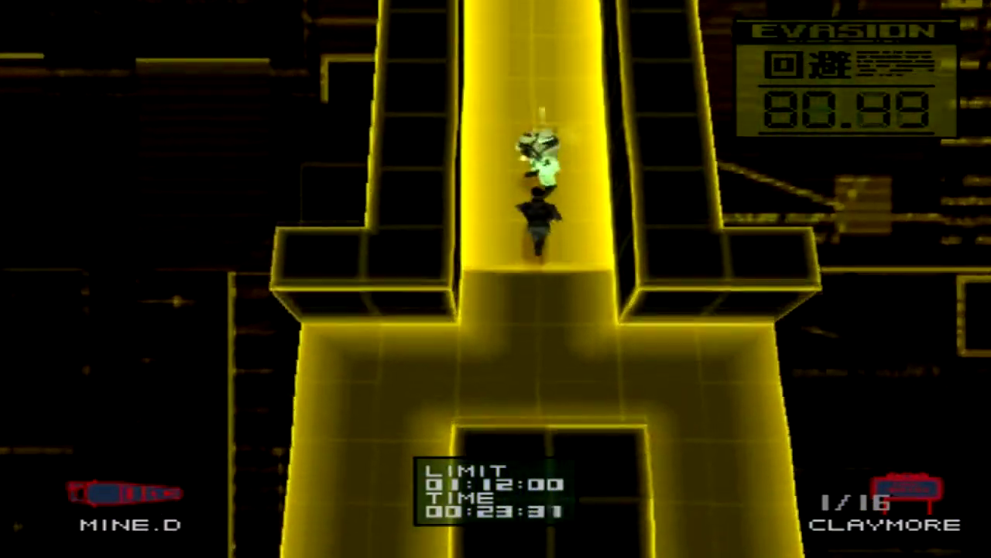
key(Up)
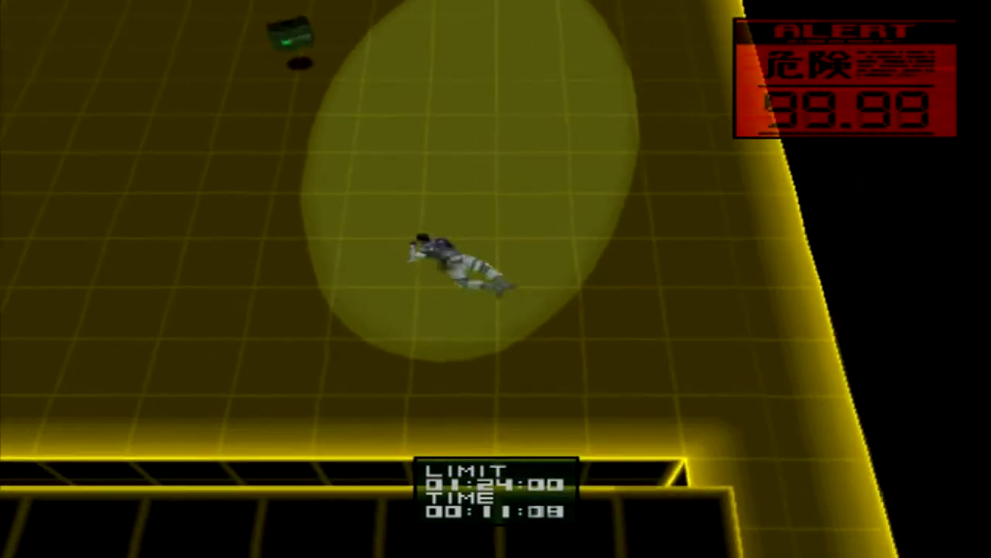
- Cross the floor and crawl onto the mine detector pickup
key(Up)
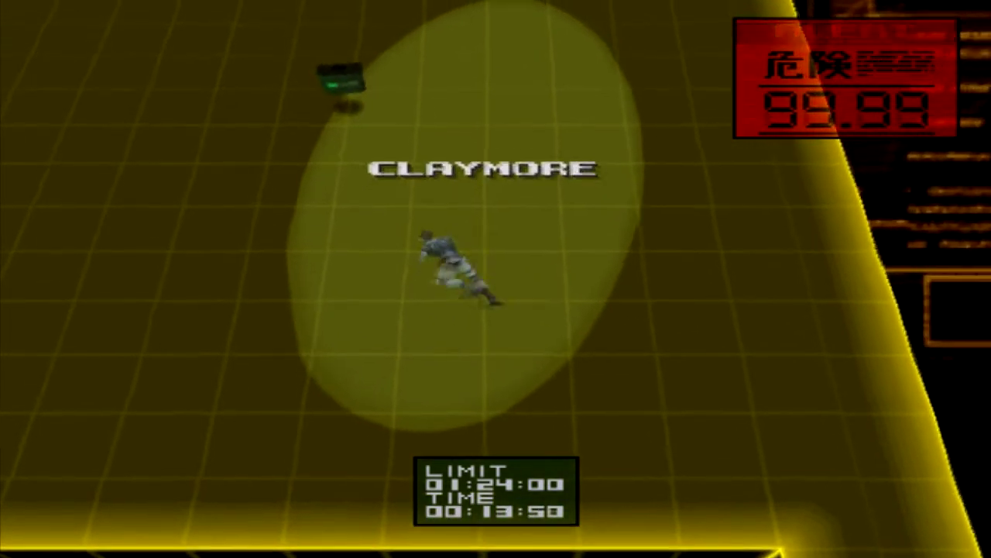
key(Left)
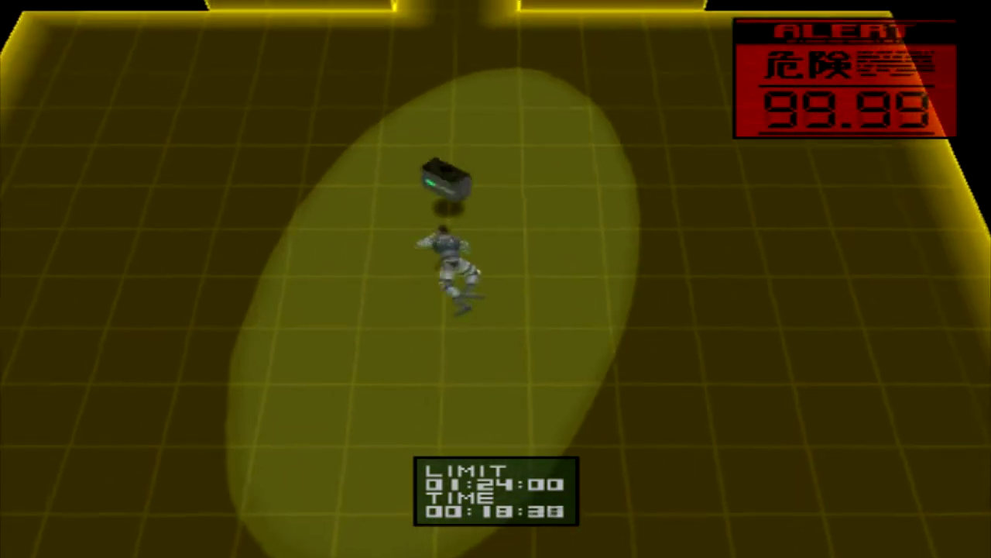
key(Up)
key(Right)
key(Right)
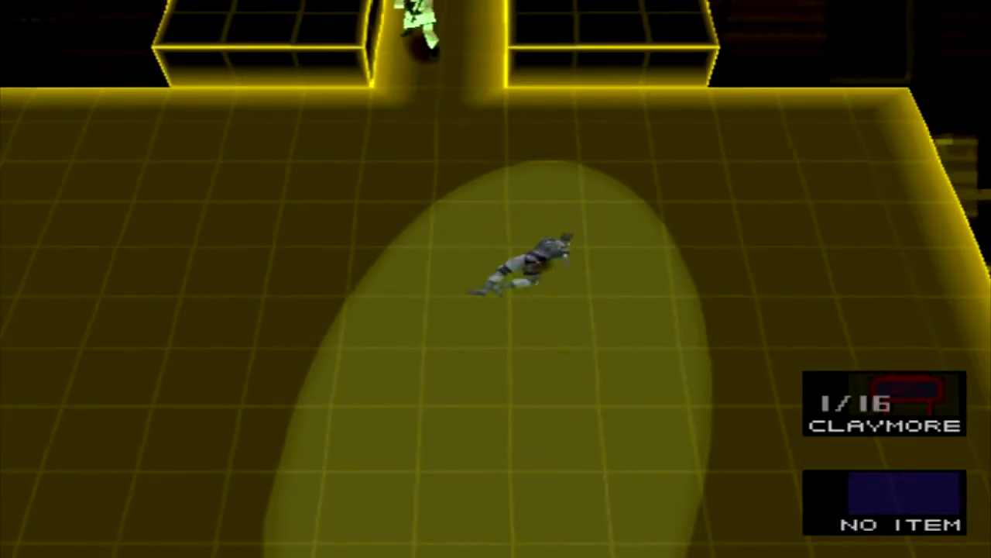
key(Right)
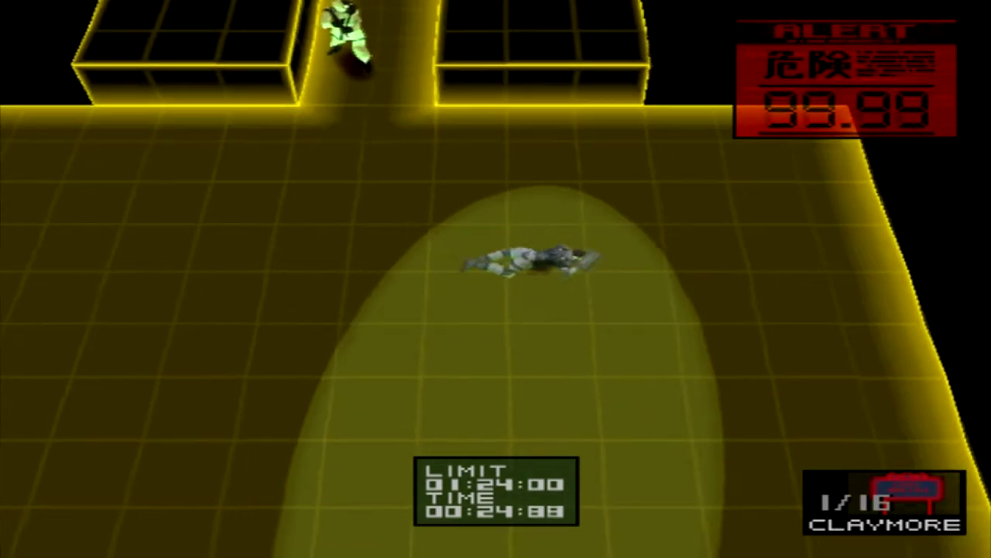
- Work toward the corridor and slip past the guard up toward the goal
key(Up)
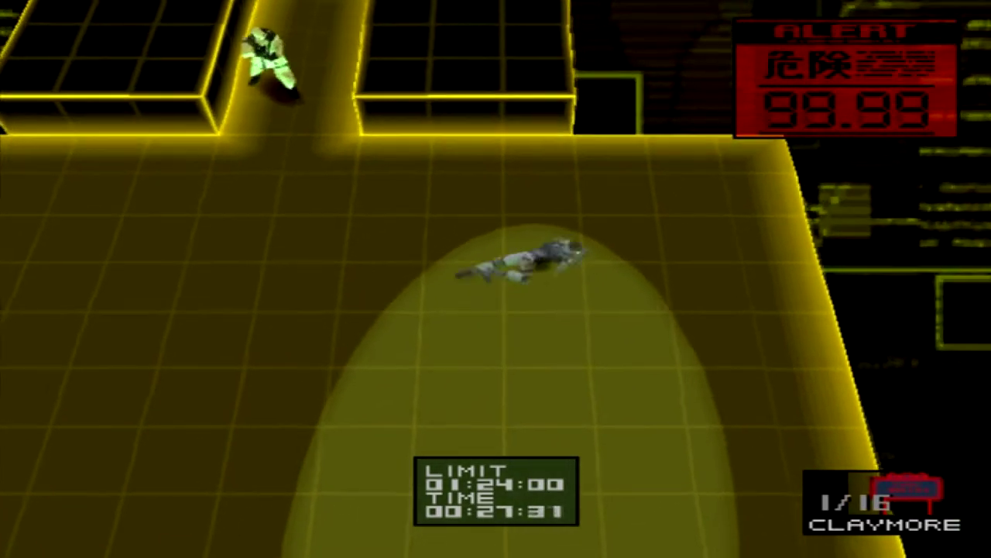
key(Right)
key(Up)
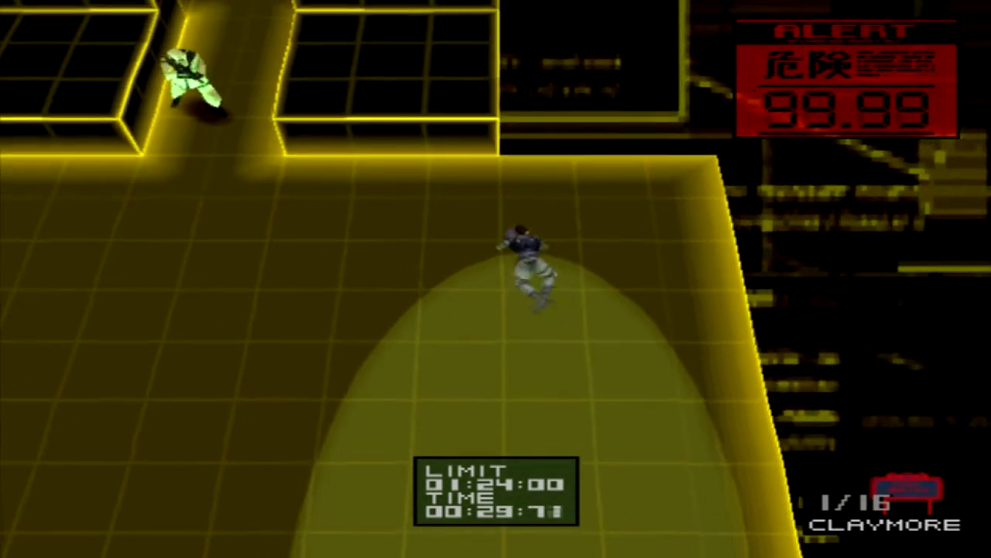
key(Up)
key(x)
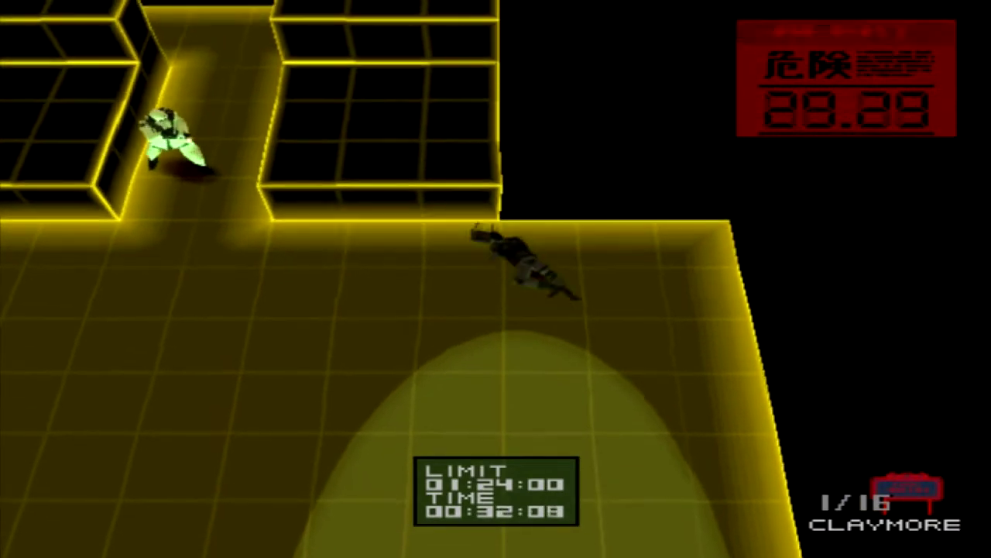
key(x)
key(Left)
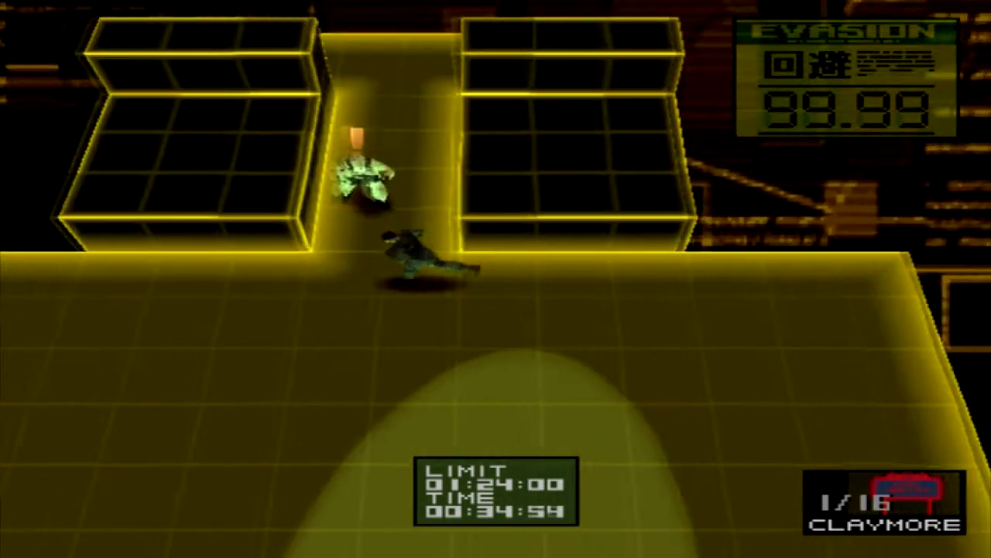
key(Up)
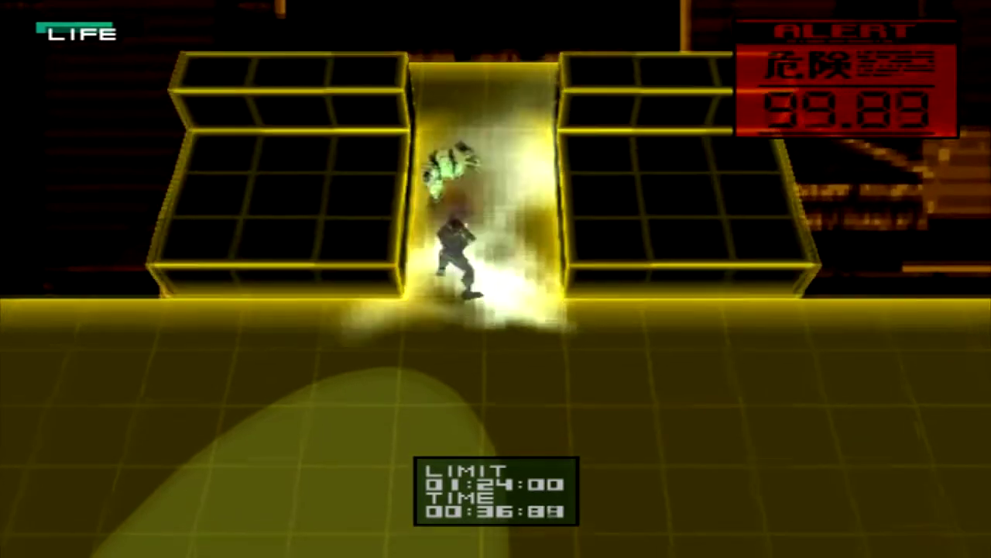
key(Up)
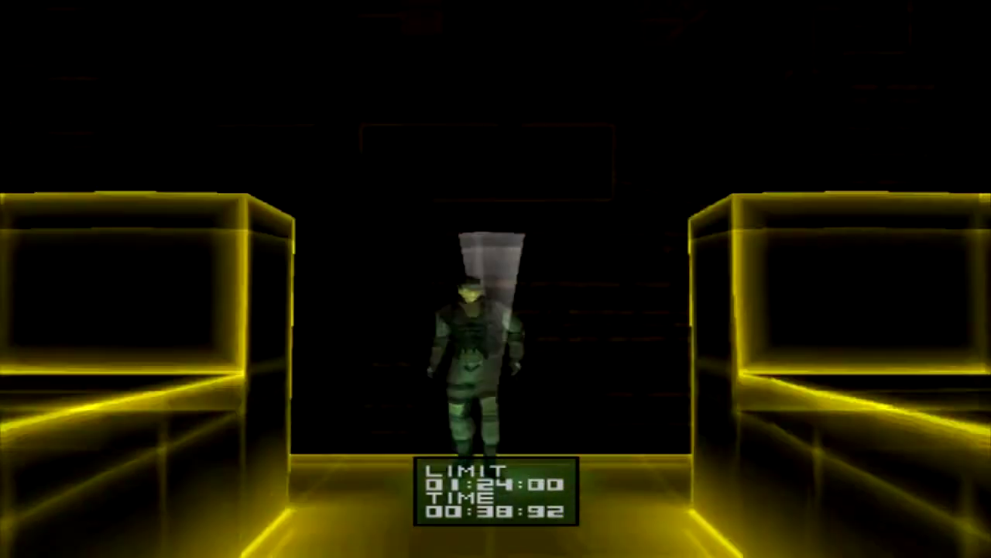